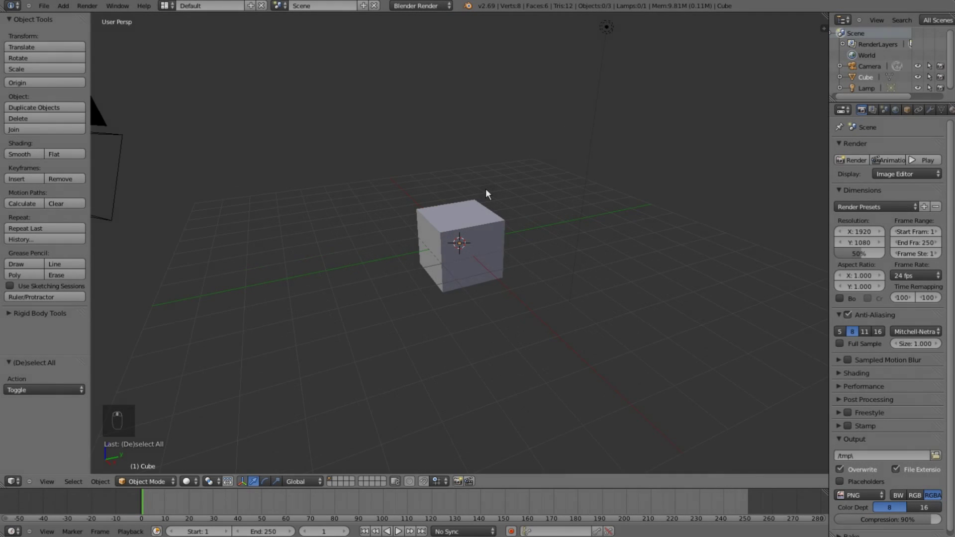
Step: Delete all default objects from the scene, leaving it empty
{"action": "key", "text": "a"}
{"action": "key", "text": "a"}
{"action": "key", "text": "a"}
{"action": "key", "text": "a"}
{"action": "key", "text": "a"}
{"action": "key", "text": "x"}
{"action": "left_click", "coordinate": [486, 189]}
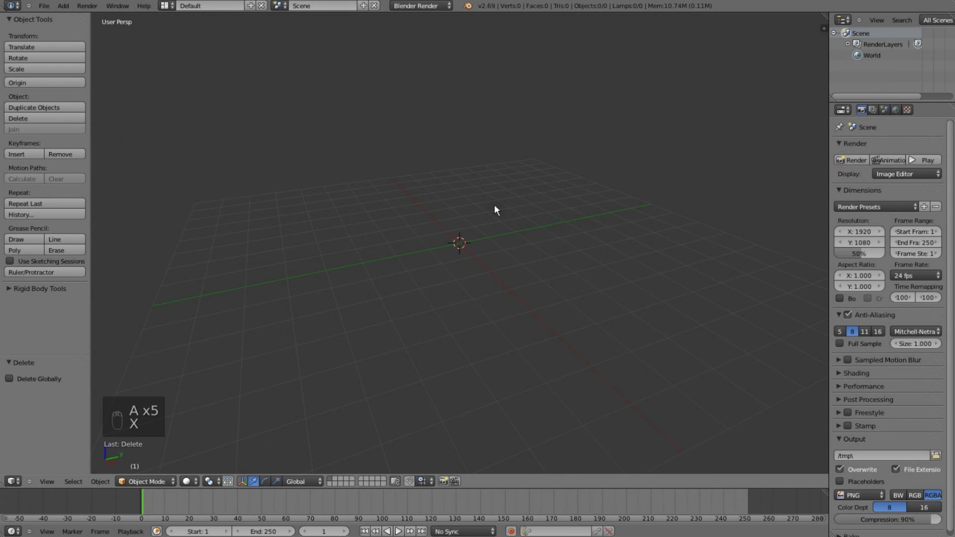
Step: Switch to the top orthographic view and load pattern.jpg from the Desktop as a background image
{"action": "key", "text": "KP_7"}
{"action": "key", "text": "KP_5"}
{"action": "key", "text": "n"}
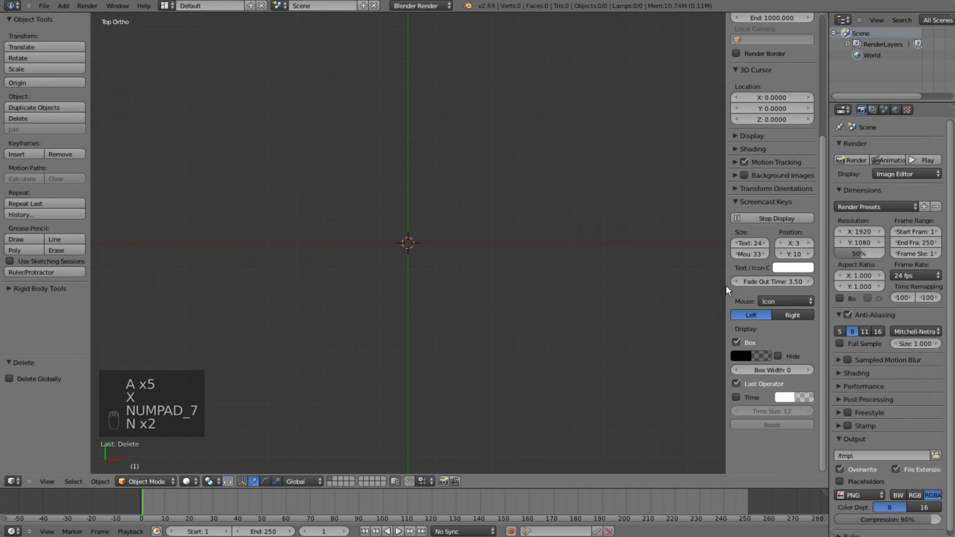
{"action": "left_click", "coordinate": [734, 177]}
{"action": "left_click", "coordinate": [770, 193]}
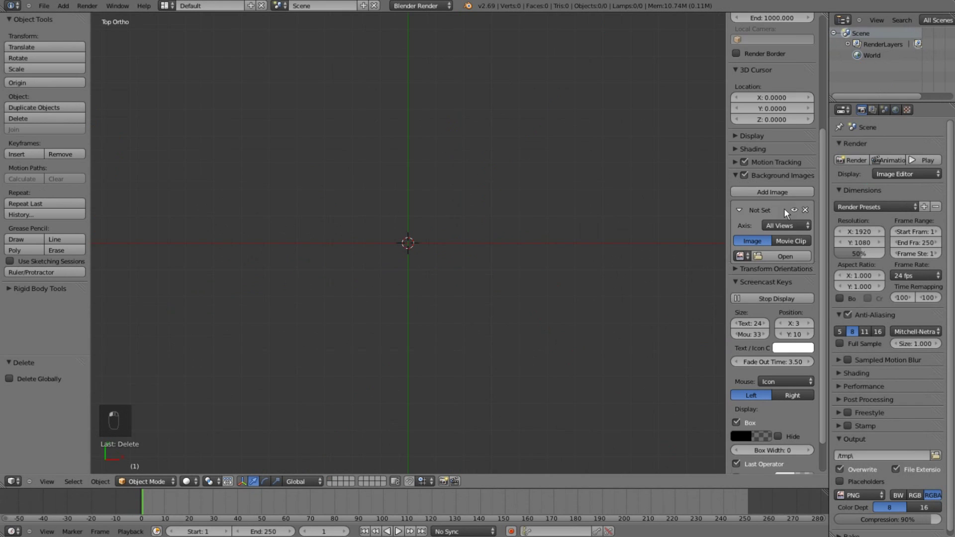
{"action": "left_click", "coordinate": [784, 257]}
{"action": "left_click", "coordinate": [55, 149]}
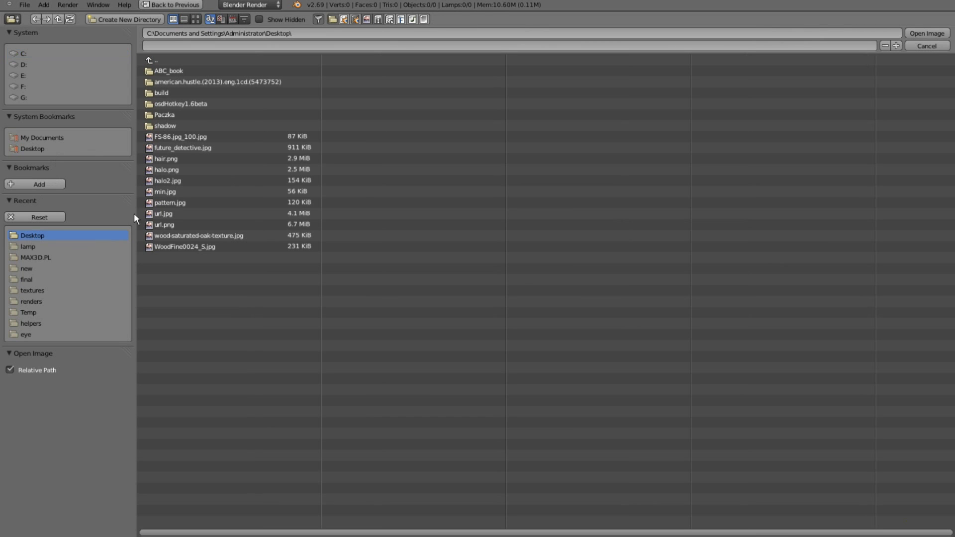
{"action": "left_click", "coordinate": [184, 202]}
{"action": "left_click", "coordinate": [927, 33]}
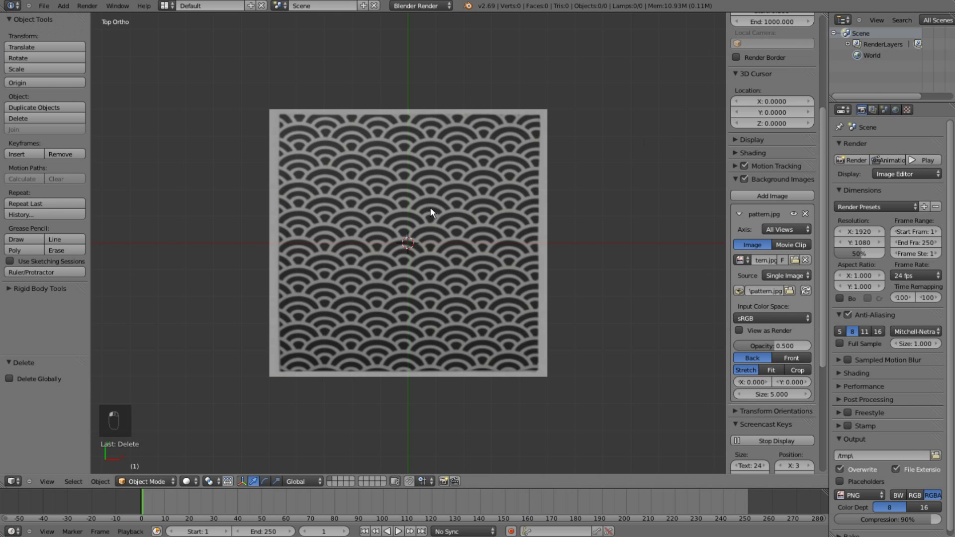
Step: Place the 3D cursor at the centre of the first full fan near the pattern's upper-left corner
{"action": "scroll", "coordinate": [429, 207], "scroll_direction": "up", "scroll_amount": 6}
{"action": "middle_click_drag", "start_coordinate": [312, 198], "coordinate": [499, 293], "text": "shift"}
{"action": "scroll", "coordinate": [369, 179], "scroll_direction": "up", "scroll_amount": 5}
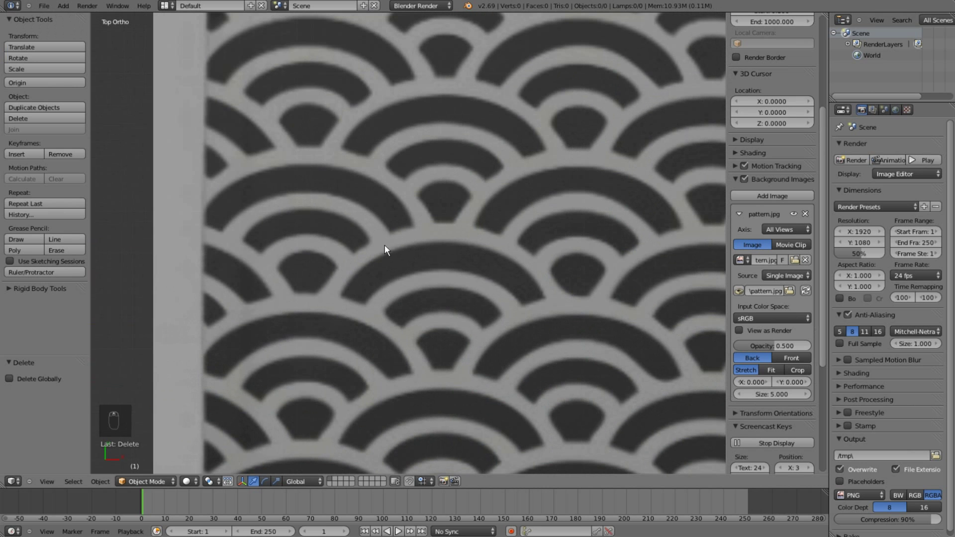
{"action": "scroll", "coordinate": [384, 252], "scroll_direction": "down", "scroll_amount": 2}
{"action": "middle_click_drag", "start_coordinate": [540, 319], "coordinate": [397, 170], "text": "shift"}
{"action": "scroll", "coordinate": [356, 213], "scroll_direction": "down", "scroll_amount": 3}
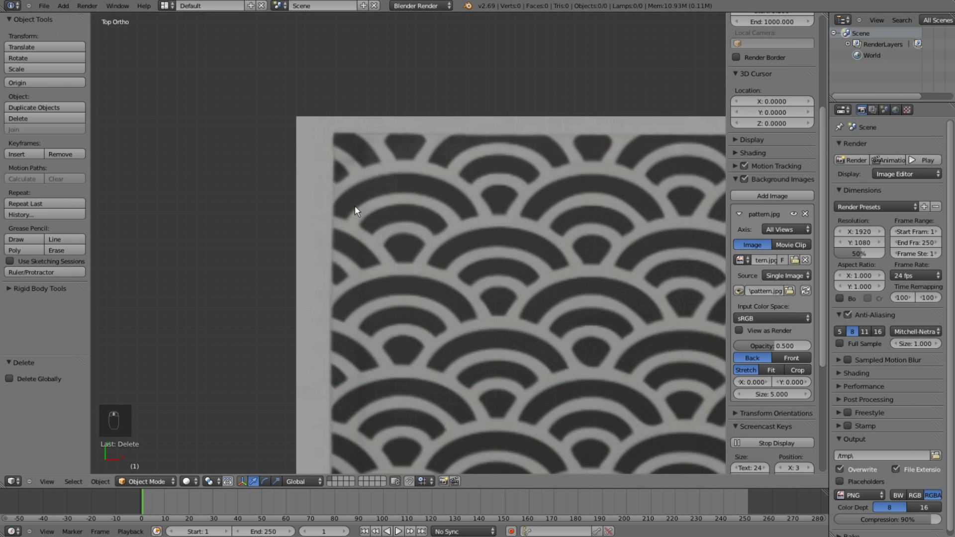
{"action": "scroll", "coordinate": [404, 256], "scroll_direction": "up", "scroll_amount": 5}
{"action": "left_click", "coordinate": [398, 257]}
{"action": "left_click", "coordinate": [398, 257]}
{"action": "left_click", "coordinate": [399, 256]}
Step: Add a mesh circle at the 3D cursor and move it slightly to match the outer arc of the first full fan
{"action": "key", "text": "shift+a"}
{"action": "key", "text": "shift+a"}
{"action": "mouse_move", "coordinate": [413, 254]}
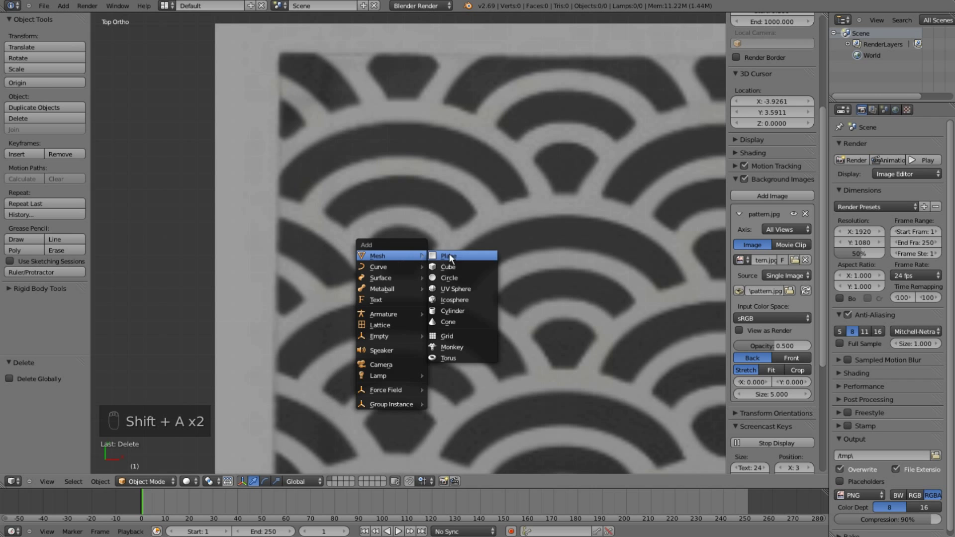
{"action": "left_click", "coordinate": [485, 282]}
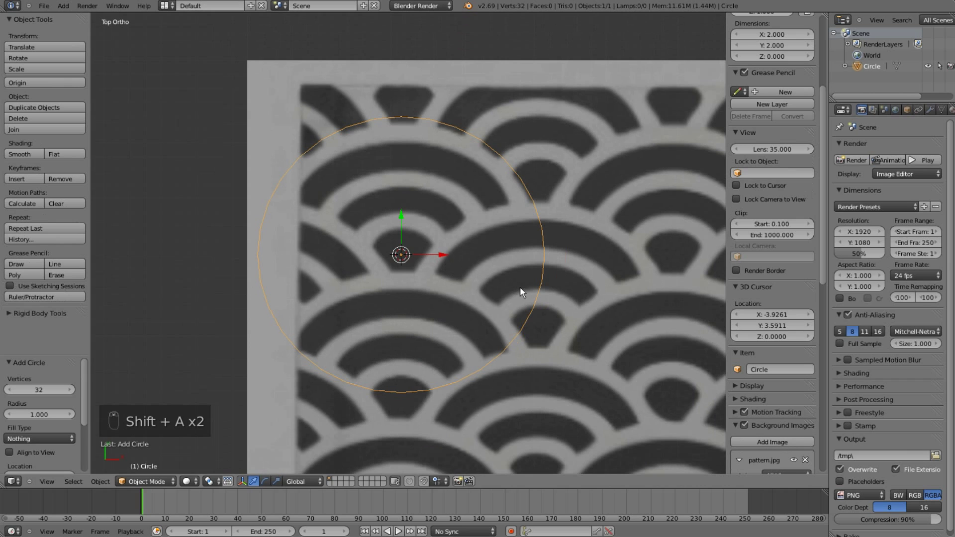
{"action": "key", "text": "g"}
{"action": "left_click", "coordinate": [519, 290]}
{"action": "key", "text": "g"}
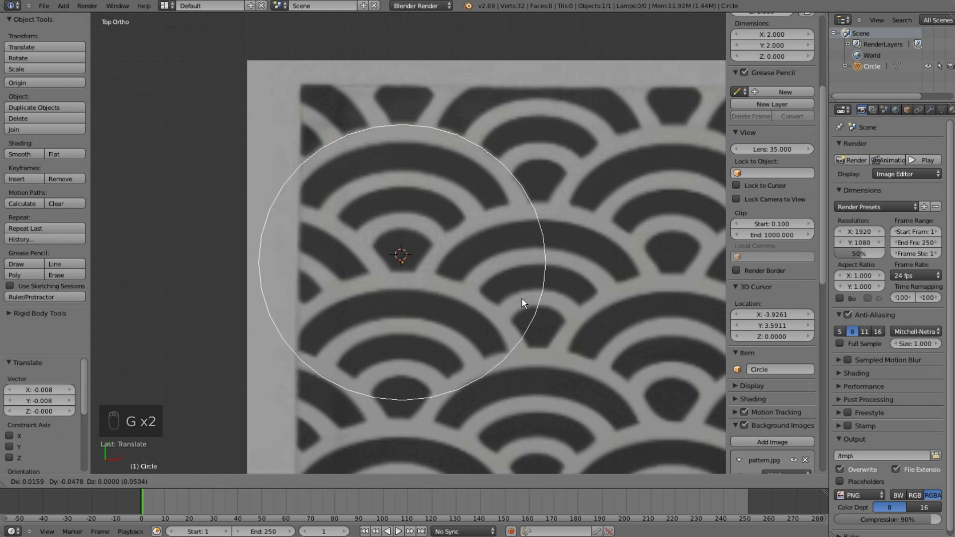
{"action": "left_click", "coordinate": [522, 294]}
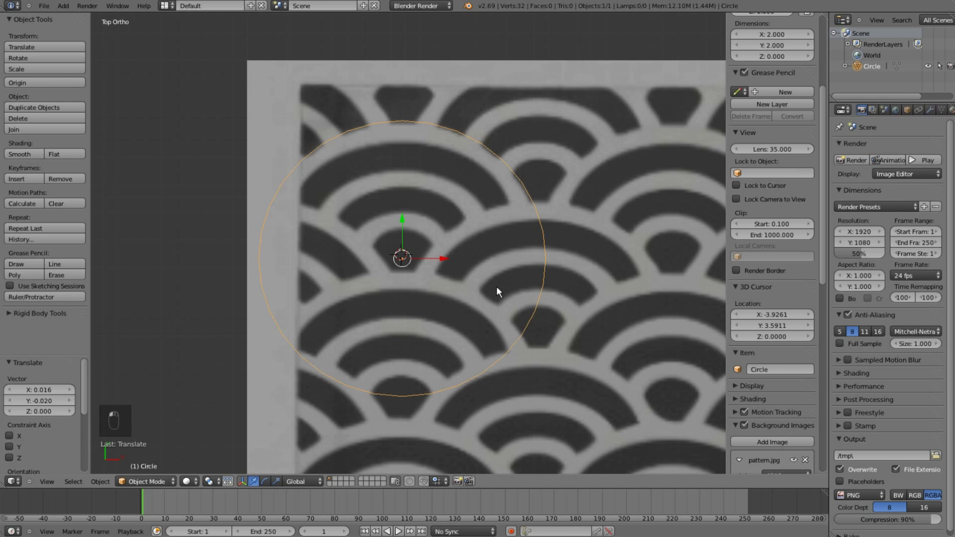
Step: Fill the circle with a face and display it in wireframe in Object Mode
{"action": "scroll", "coordinate": [506, 291], "scroll_direction": "up", "scroll_amount": 2}
{"action": "scroll", "coordinate": [497, 286], "scroll_direction": "down", "scroll_amount": 2}
{"action": "left_click", "coordinate": [932, 114]}
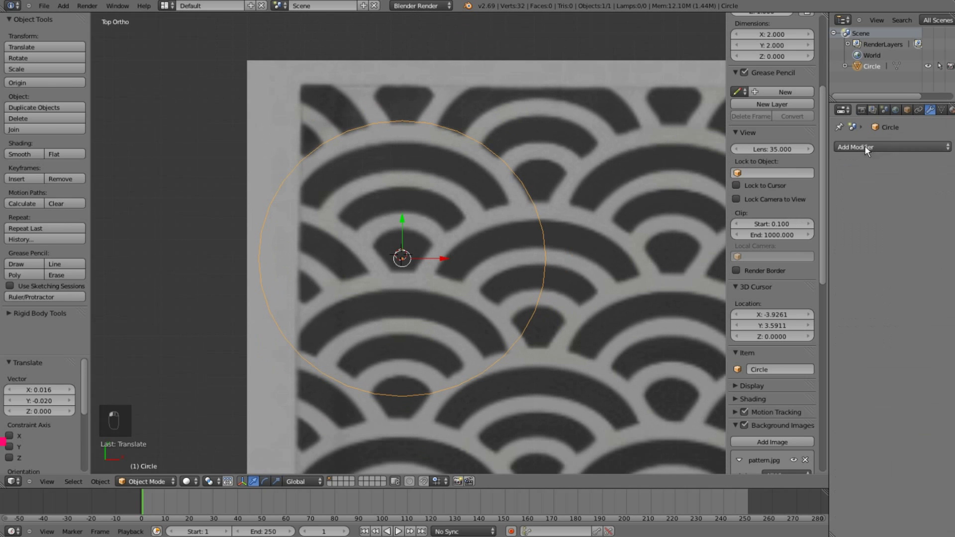
{"action": "key", "text": "Tab"}
{"action": "key", "text": "f"}
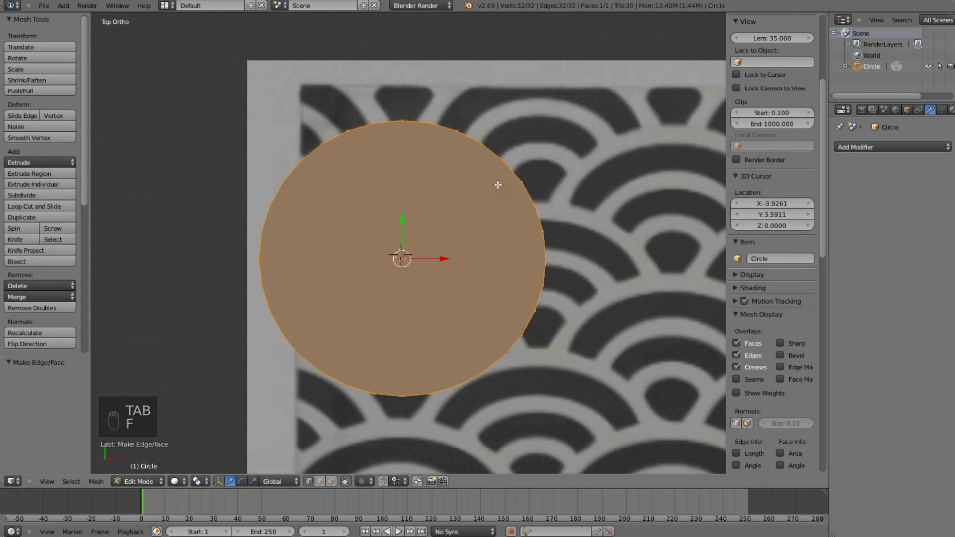
{"action": "key", "text": "Tab"}
{"action": "key", "text": "z"}
Step: Add an Array modifier to the circle using a constant instead of relative offset, with X about 1.872
{"action": "left_click", "coordinate": [895, 147]}
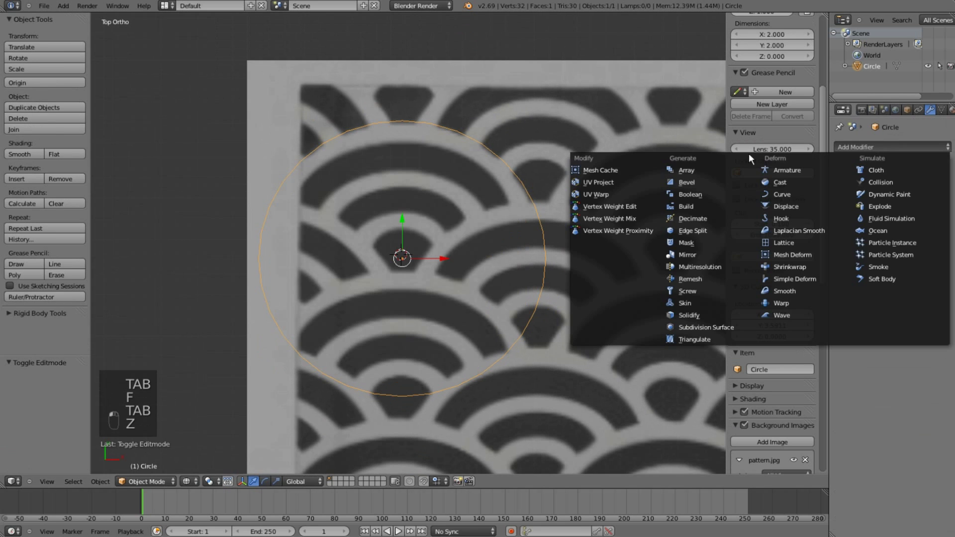
{"action": "left_click", "coordinate": [716, 170]}
{"action": "scroll", "coordinate": [589, 195], "scroll_direction": "down", "scroll_amount": 1}
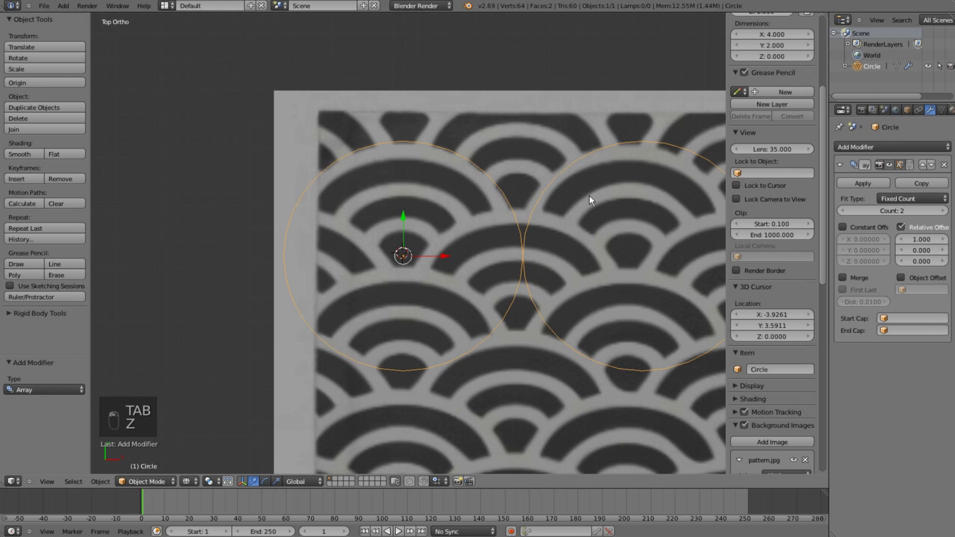
{"action": "left_click", "coordinate": [901, 227]}
{"action": "left_click", "coordinate": [843, 227]}
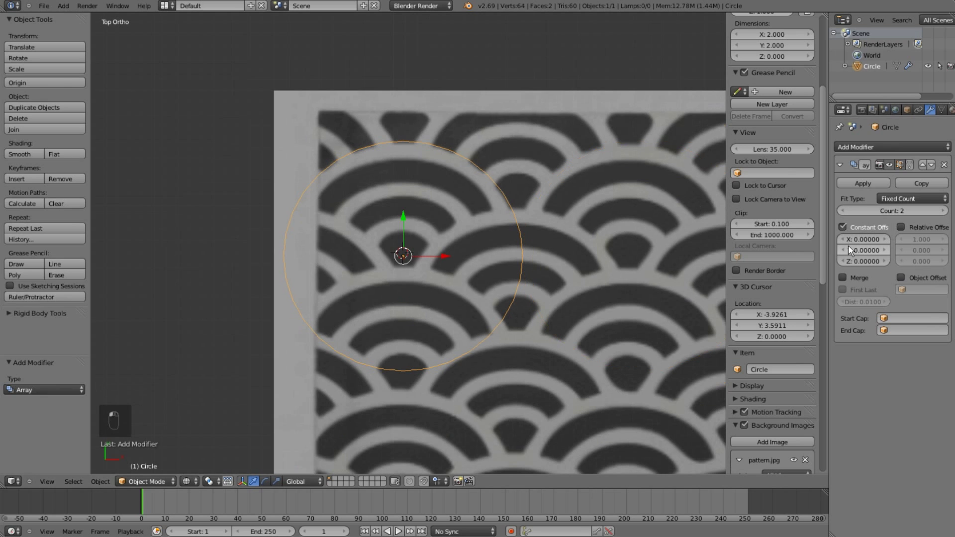
{"action": "mouse_move", "coordinate": [851, 250]}
{"action": "left_mouse_down"}
{"action": "mouse_move", "coordinate": [877, 244]}
{"action": "mouse_move", "coordinate": [861, 237]}
{"action": "left_mouse_up"}
{"action": "key", "text": "ctrl+z"}
{"action": "middle_click_drag", "start_coordinate": [564, 235], "coordinate": [450, 235], "text": "shift"}
{"action": "scroll", "coordinate": [487, 235], "scroll_direction": "down", "scroll_amount": 2}
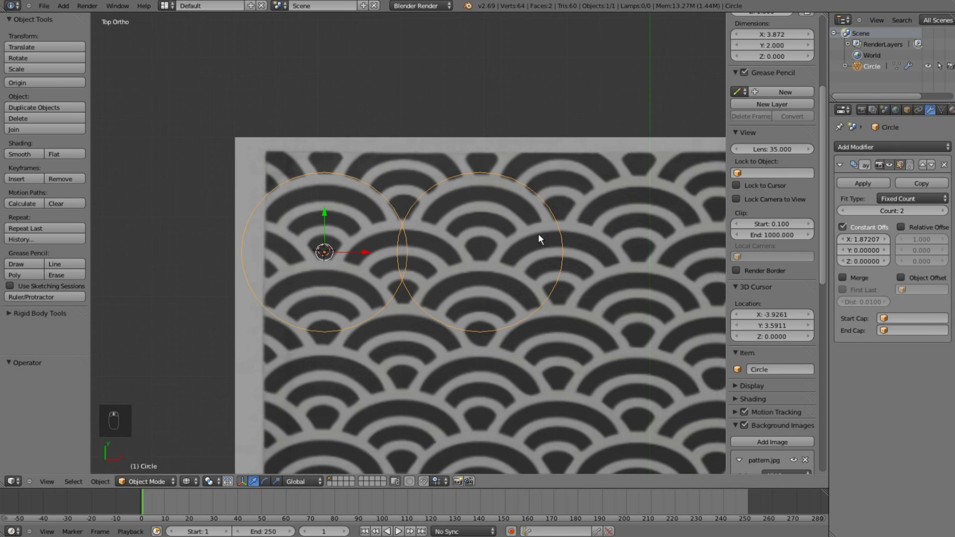
Step: Raise the array's count to 4 and set its constant X offset to 1.9
{"action": "left_click", "coordinate": [942, 211]}
{"action": "left_click", "coordinate": [942, 211]}
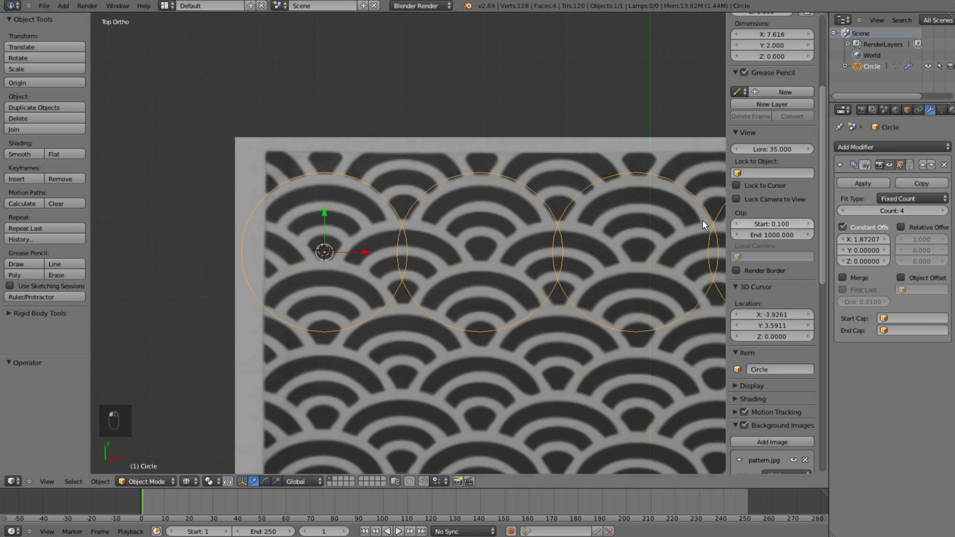
{"action": "scroll", "coordinate": [494, 219], "scroll_direction": "down", "scroll_amount": 4, "text": "ctrl"}
{"action": "left_click_drag", "start_coordinate": [860, 242], "coordinate": [863, 240]}
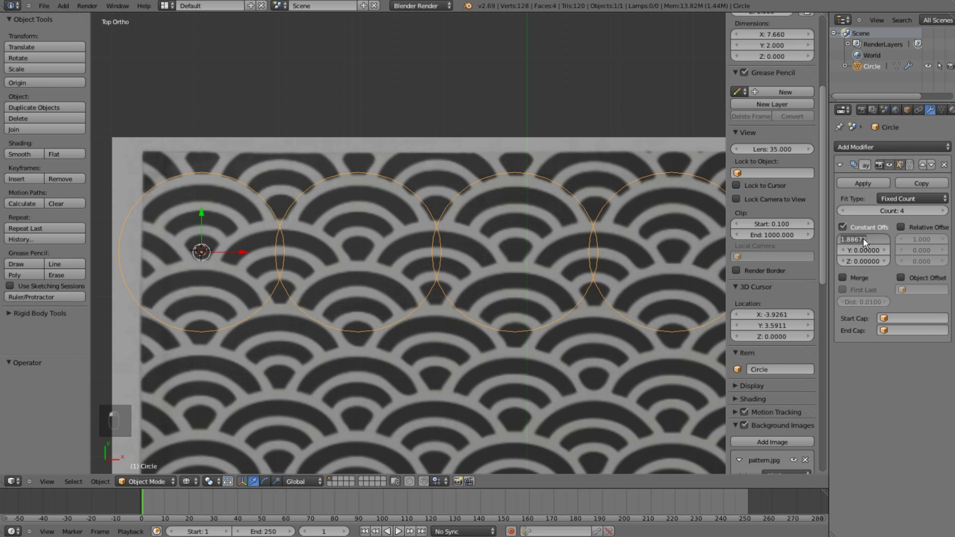
{"action": "key", "text": "Return"}
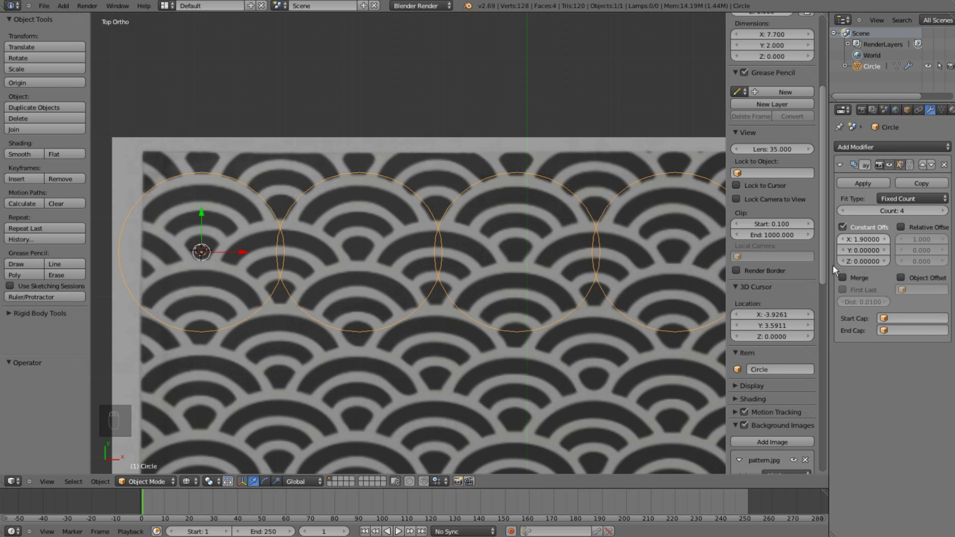
Step: Examine how the arrayed circles align with the pattern's fans along the whole row
{"action": "middle_click_drag", "start_coordinate": [584, 270], "coordinate": [439, 270], "text": "shift"}
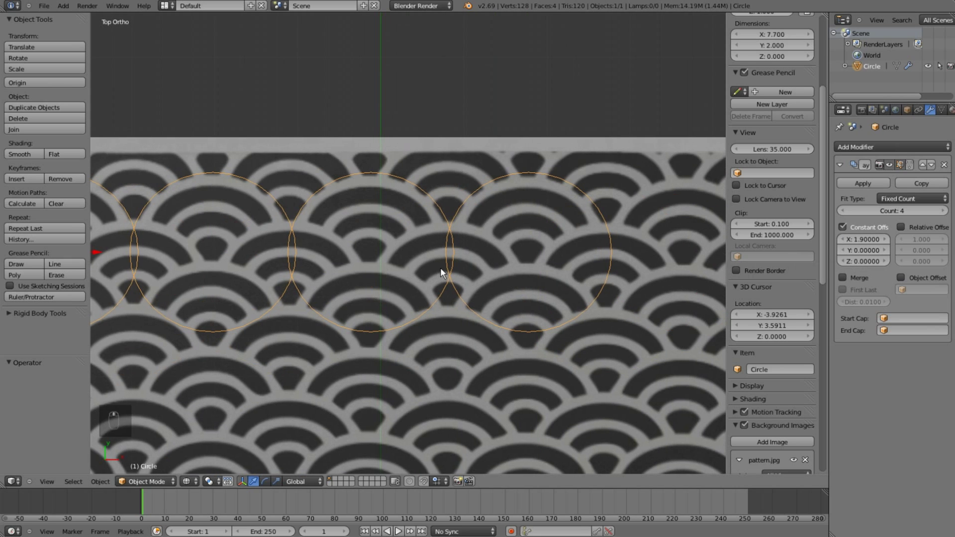
{"action": "scroll", "coordinate": [440, 270], "scroll_direction": "down", "scroll_amount": 1}
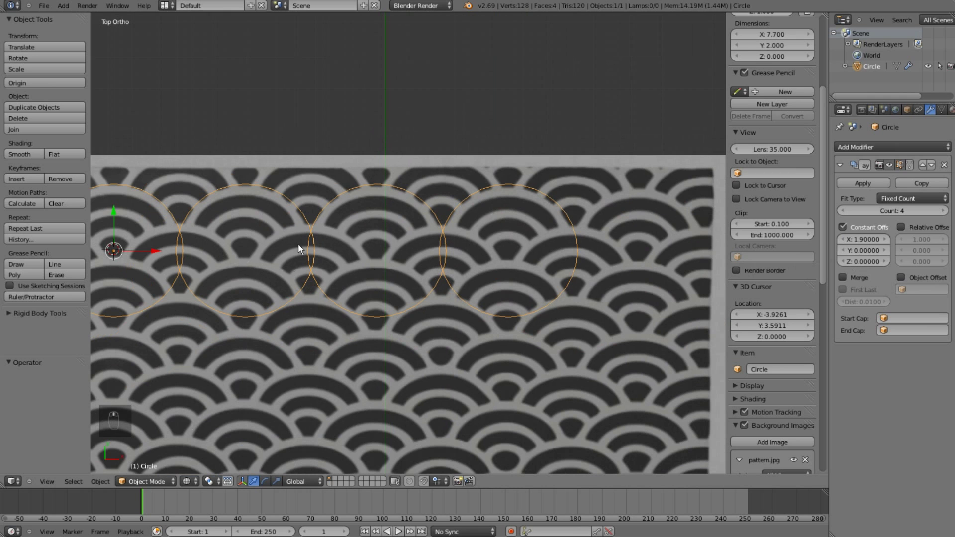
{"action": "middle_click_drag", "start_coordinate": [329, 248], "coordinate": [437, 249], "text": "shift"}
{"action": "scroll", "coordinate": [437, 249], "scroll_direction": "up", "scroll_amount": 3}
{"action": "middle_click_drag", "start_coordinate": [249, 271], "coordinate": [294, 250], "text": "shift"}
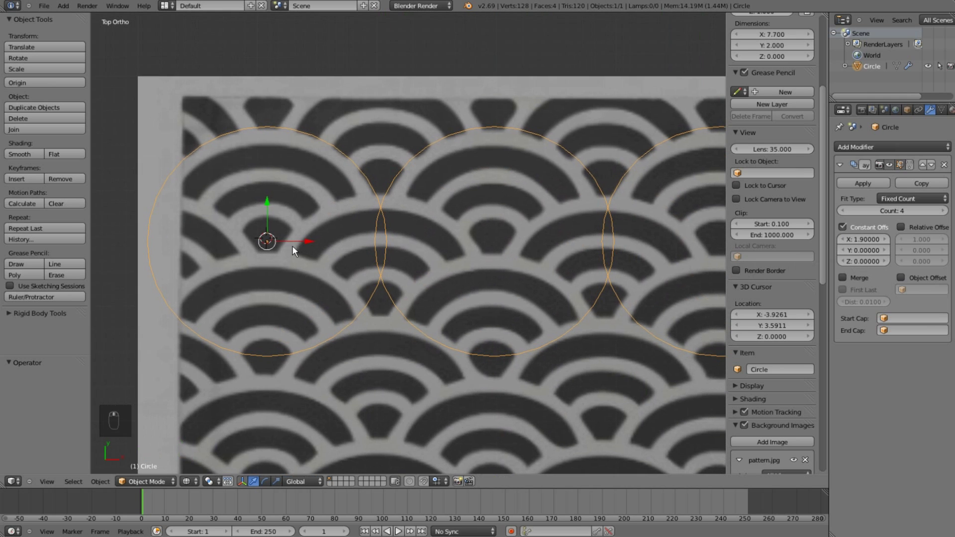
{"action": "middle_click_drag", "start_coordinate": [531, 219], "coordinate": [490, 215], "text": "shift"}
{"action": "scroll", "coordinate": [535, 195], "scroll_direction": "down", "scroll_amount": 3}
{"action": "middle_click_drag", "start_coordinate": [642, 224], "coordinate": [423, 226], "text": "shift"}
{"action": "middle_click_drag", "start_coordinate": [236, 214], "coordinate": [475, 213], "text": "shift"}
{"action": "scroll", "coordinate": [475, 214], "scroll_direction": "up", "scroll_amount": 2}
Step: Add a second Array modifier to the circle and switch it from relative to constant offset
{"action": "left_click", "coordinate": [840, 164]}
{"action": "left_click", "coordinate": [846, 147]}
{"action": "left_click", "coordinate": [712, 182]}
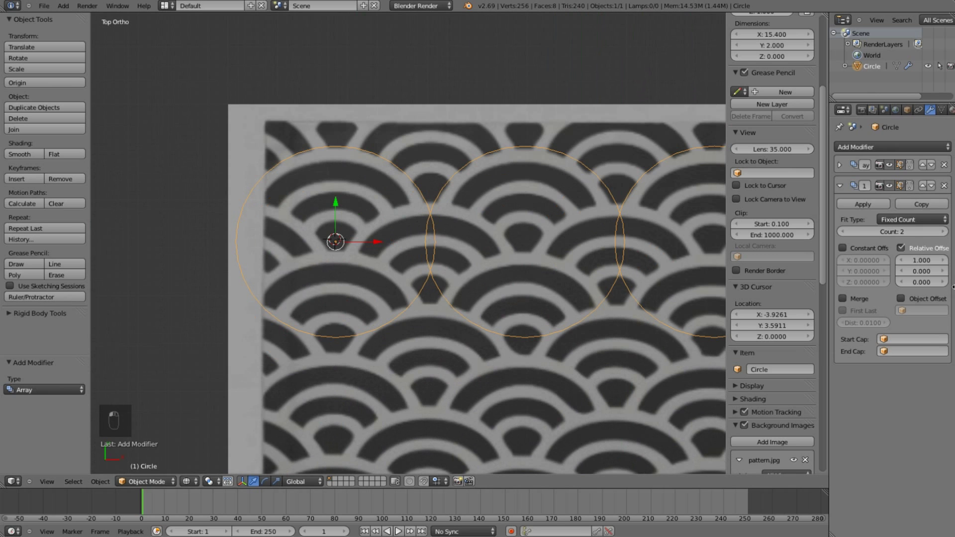
{"action": "left_click", "coordinate": [901, 247]}
{"action": "left_click", "coordinate": [842, 248]}
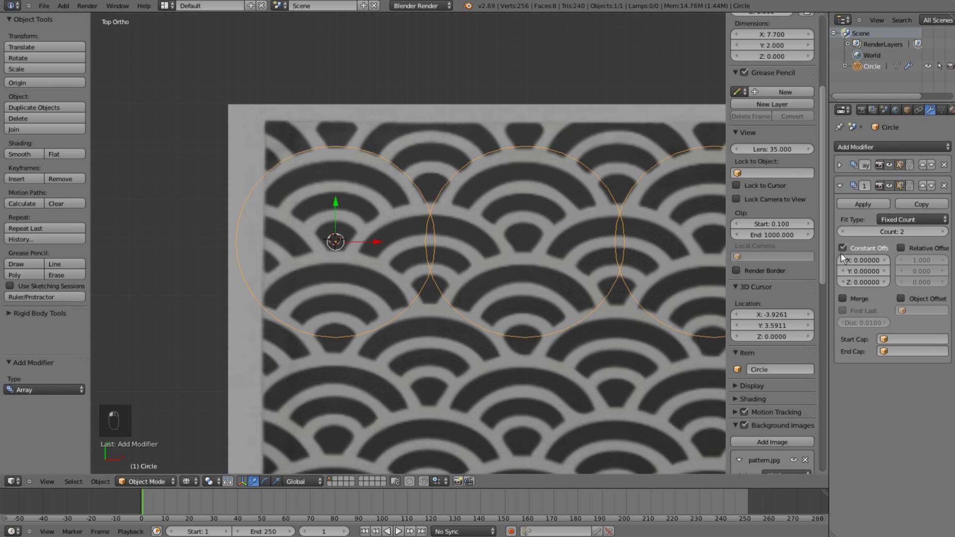
Step: Set the second array's constant offset to X 0.95 and Y -0.6
{"action": "left_click", "coordinate": [838, 165]}
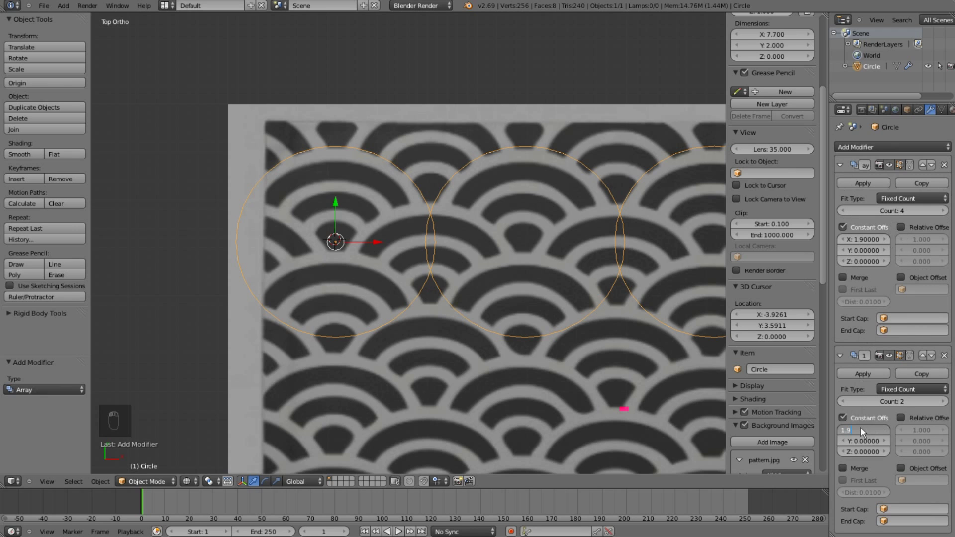
{"action": "key", "text": "BackSpace"}
{"action": "key", "text": "BackSpace"}
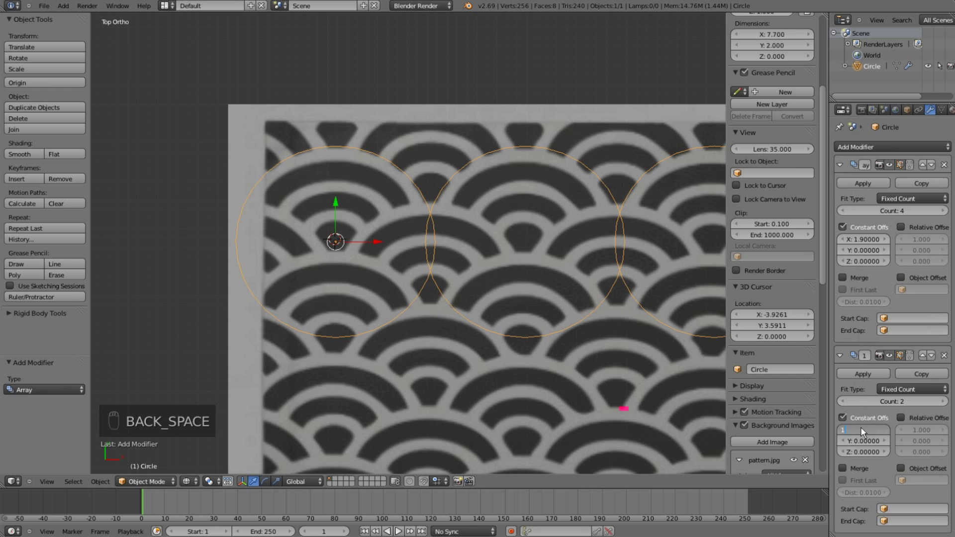
{"action": "key", "text": "BackSpace"}
{"action": "type", "text": "0.95"}
{"action": "key", "text": "Return"}
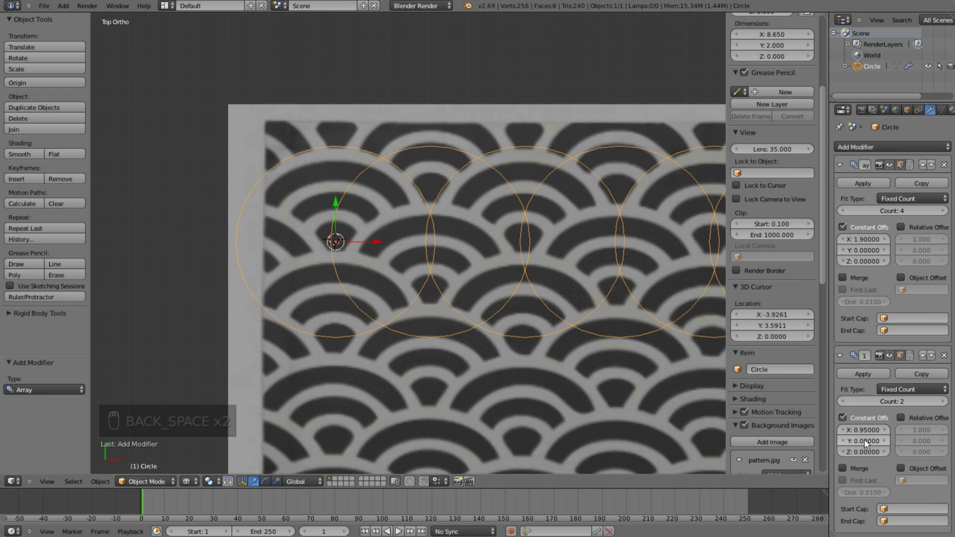
{"action": "mouse_move", "coordinate": [865, 440]}
{"action": "left_mouse_down"}
{"action": "mouse_move", "coordinate": [885, 440]}
{"action": "mouse_move", "coordinate": [848, 439]}
{"action": "mouse_move", "coordinate": [856, 443]}
{"action": "left_mouse_up"}
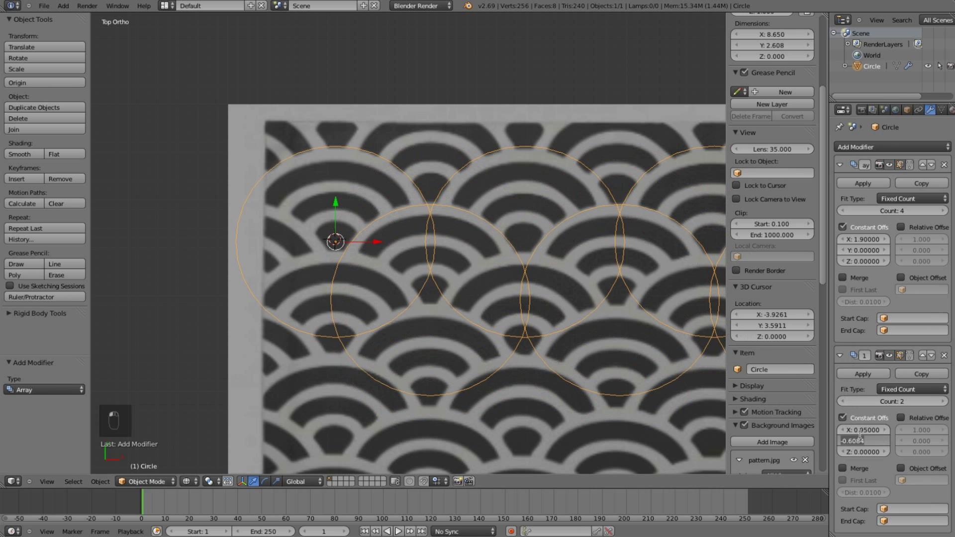
{"action": "type", "text": "-0.6"}
{"action": "key", "text": "Return"}
{"action": "scroll", "coordinate": [560, 255], "scroll_direction": "down", "scroll_amount": 1}
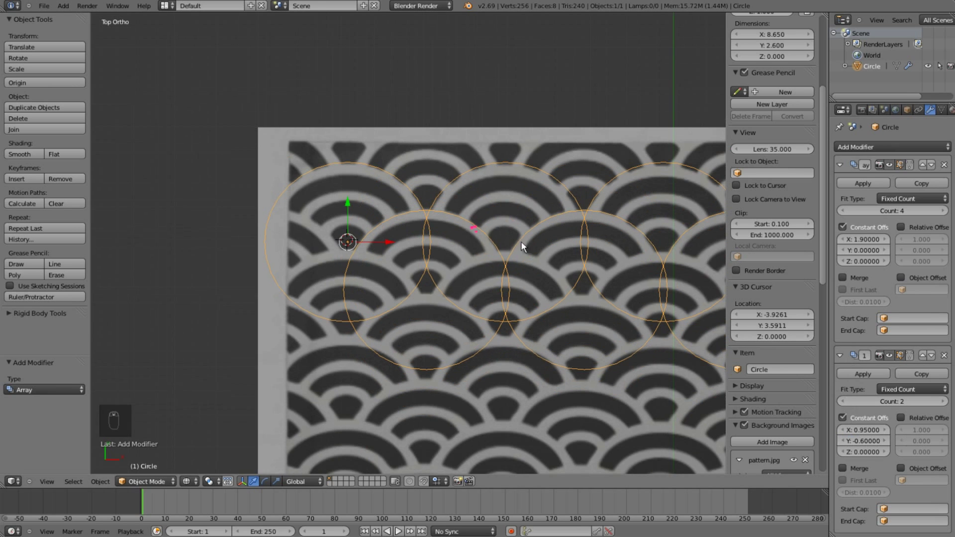
{"action": "middle_click_drag", "start_coordinate": [559, 254], "coordinate": [428, 255], "text": "shift"}
{"action": "middle_click_drag", "start_coordinate": [238, 254], "coordinate": [126, 246], "text": "shift"}
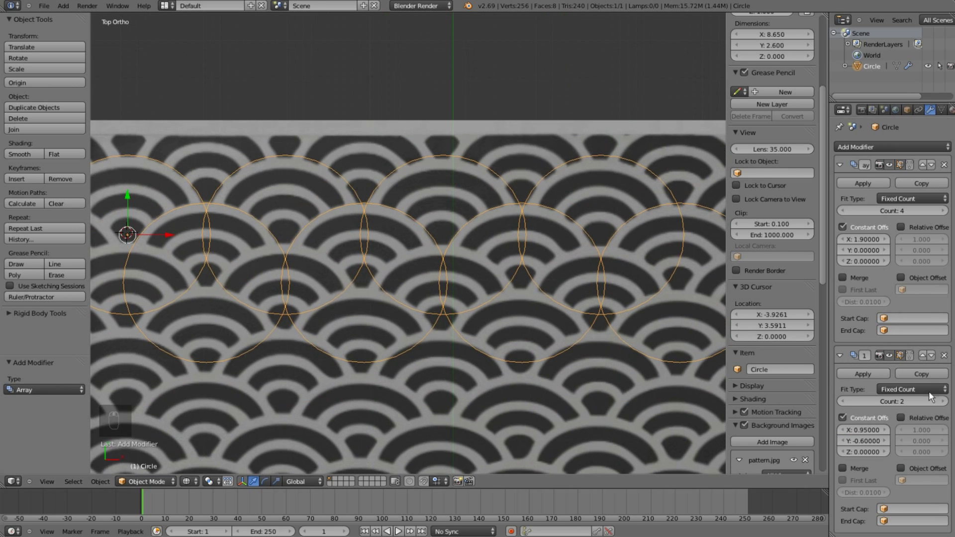
Step: Raise the second array's count to 4 and adjust its constant Y offset to -0.55957 to fit the pattern rows
{"action": "left_click", "coordinate": [942, 402]}
{"action": "left_click", "coordinate": [942, 401]}
{"action": "scroll", "coordinate": [450, 245], "scroll_direction": "down", "scroll_amount": 1, "text": "shift"}
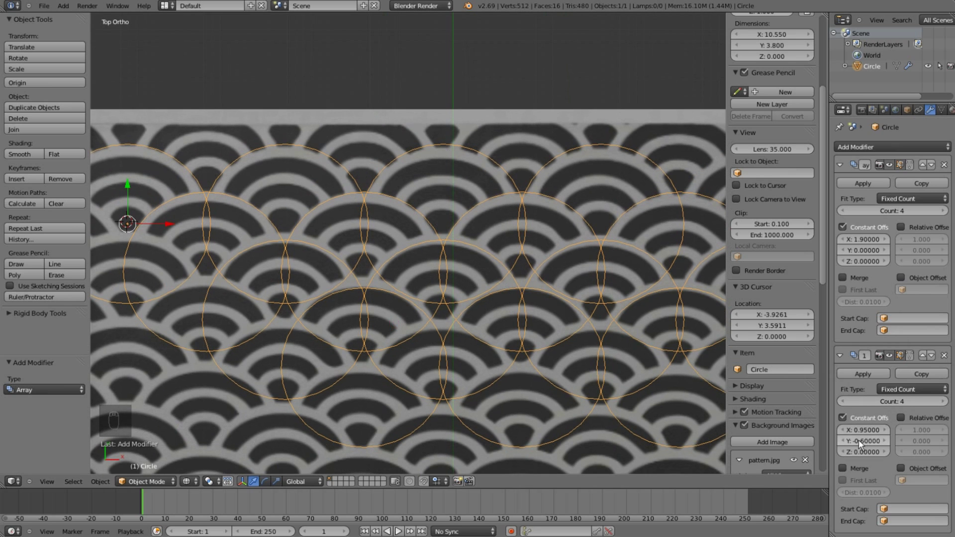
{"action": "mouse_move", "coordinate": [859, 441]}
{"action": "left_mouse_down"}
{"action": "mouse_move", "coordinate": [871, 442]}
{"action": "mouse_move", "coordinate": [858, 443]}
{"action": "left_mouse_up"}
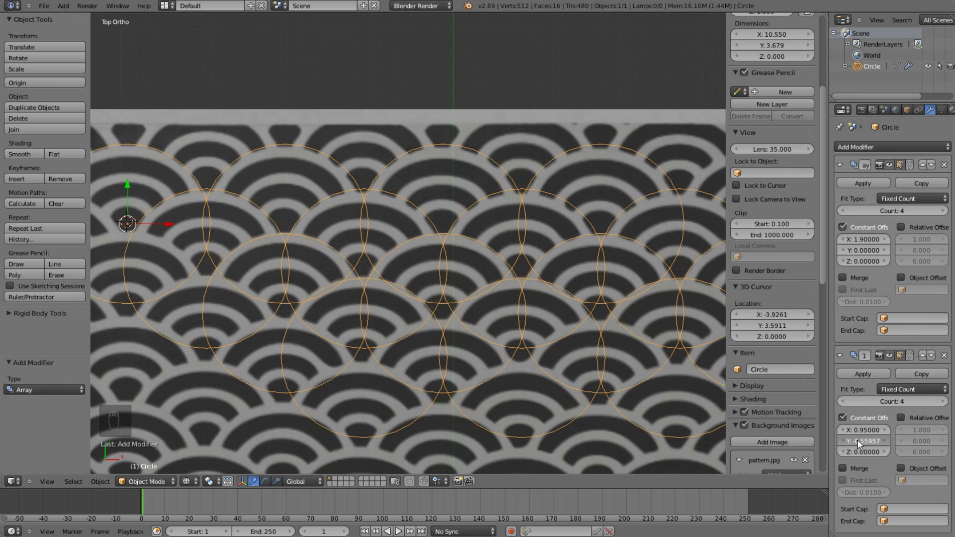
{"action": "middle_click_drag", "start_coordinate": [449, 270], "coordinate": [524, 255], "text": "shift"}
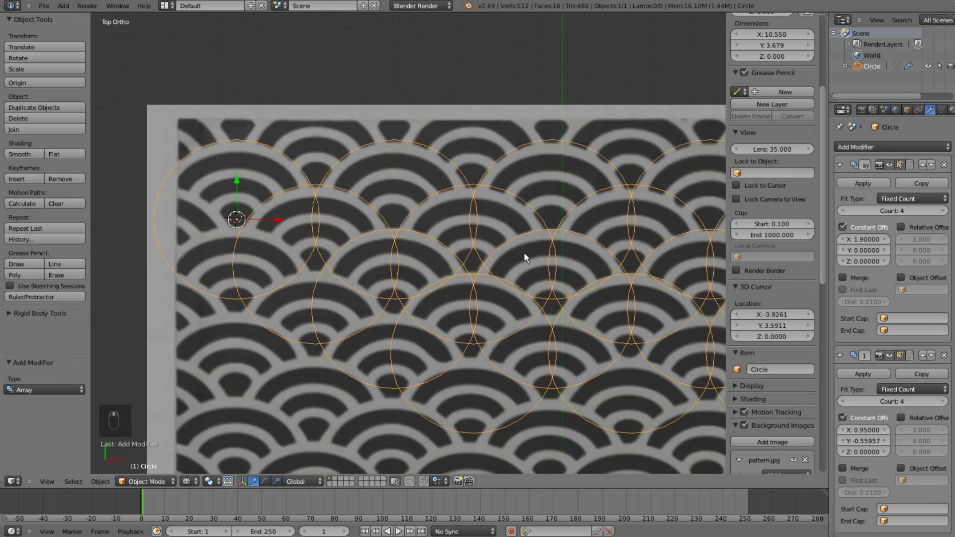
Step: Duplicate the arrayed circle object in place and try to move the copy to another layer
{"action": "key", "text": "shift+d"}
{"action": "right_click", "coordinate": [458, 257]}
{"action": "key", "text": "m"}
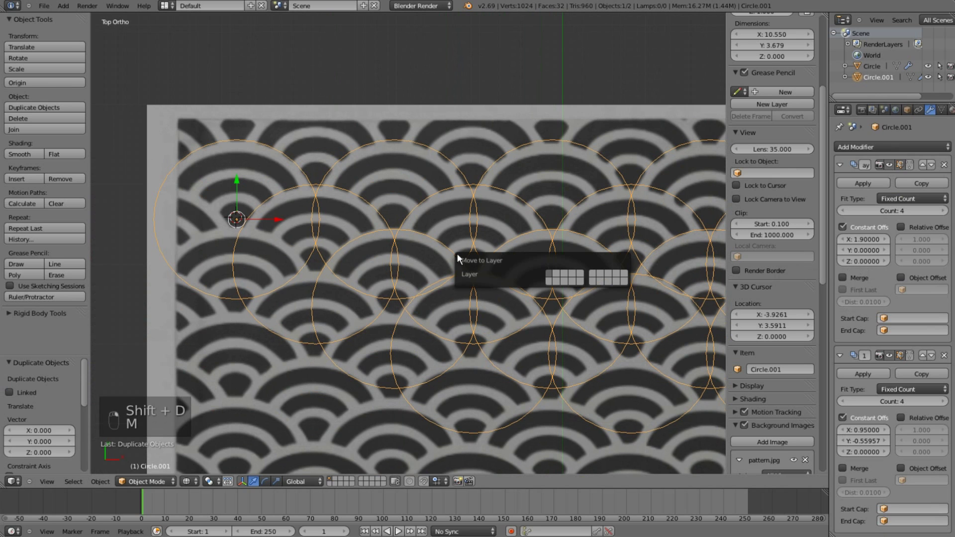
{"action": "left_click", "coordinate": [558, 276]}
Step: Apply both Array modifiers on the original circle object
{"action": "right_click", "coordinate": [276, 154]}
{"action": "key", "text": "Tab"}
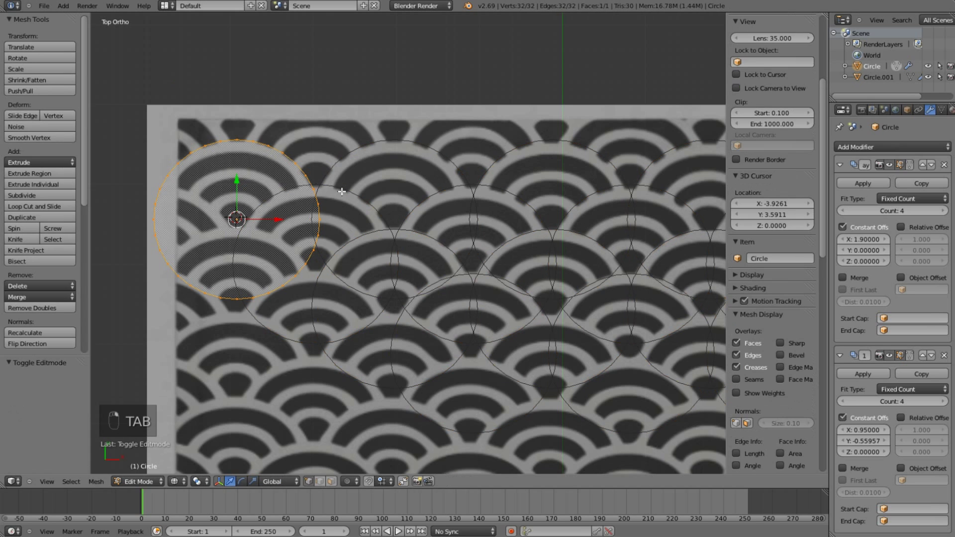
{"action": "key", "text": "Tab"}
{"action": "left_click", "coordinate": [862, 183]}
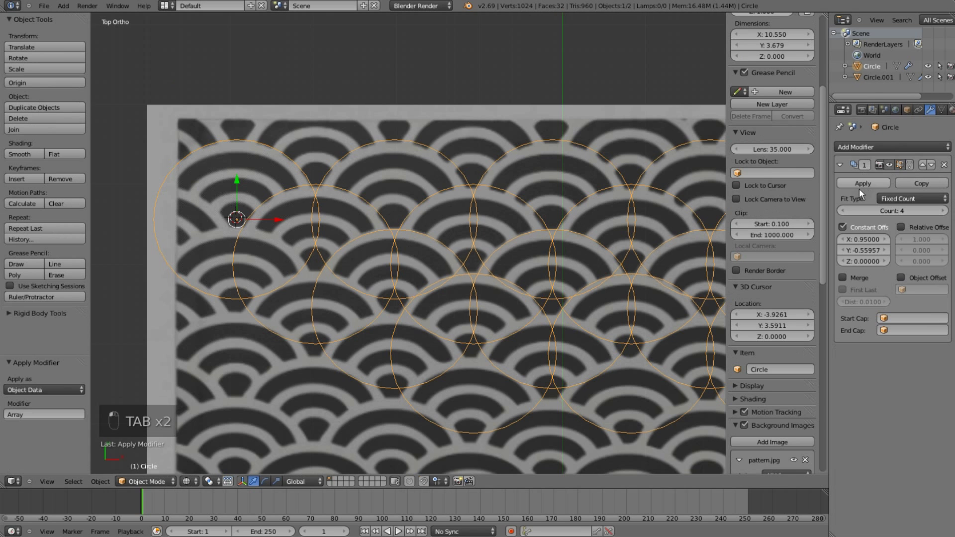
{"action": "left_click", "coordinate": [859, 184]}
Step: Keep three neighbouring circles, one upper and two lower overlapping ones, and delete the vertices of all other circles in the mesh
{"action": "key", "text": "Tab"}
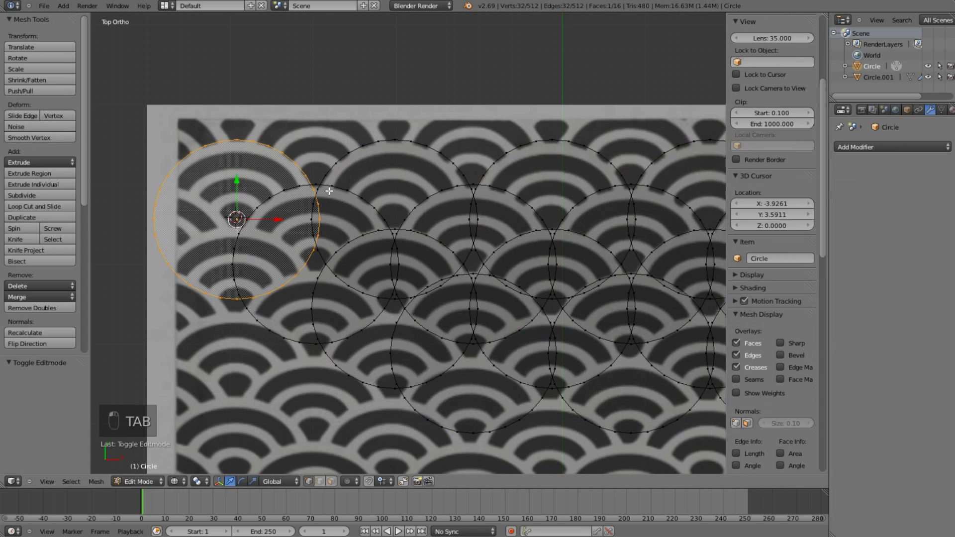
{"action": "key", "text": "l"}
{"action": "key", "text": "l"}
{"action": "key", "text": "l"}
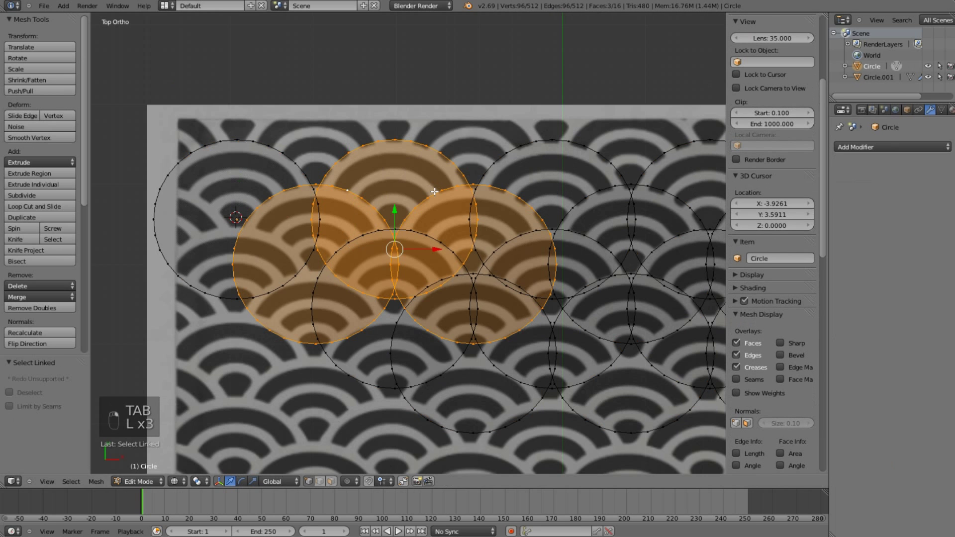
{"action": "key", "text": "ctrl+i"}
{"action": "key", "text": "x"}
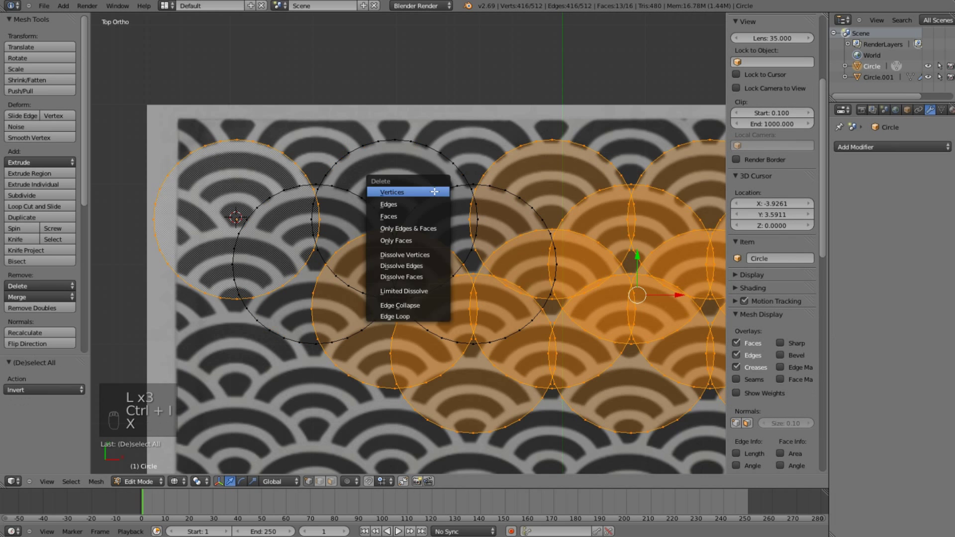
{"action": "left_click", "coordinate": [434, 191]}
{"action": "scroll", "coordinate": [386, 203], "scroll_direction": "up", "scroll_amount": 2}
{"action": "key", "text": "Tab"}
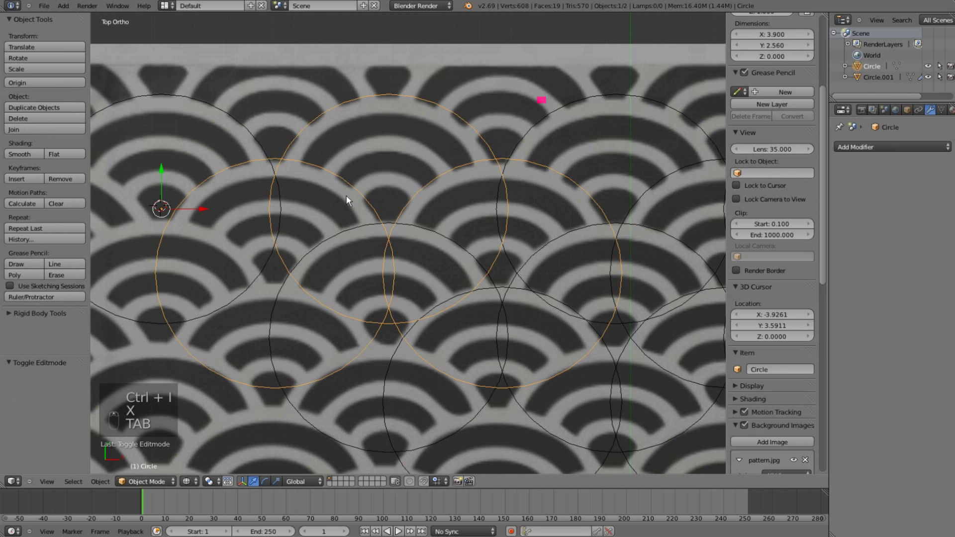
Step: Move the duplicate that still has its Array modifiers to the second layer
{"action": "right_click", "coordinate": [239, 127]}
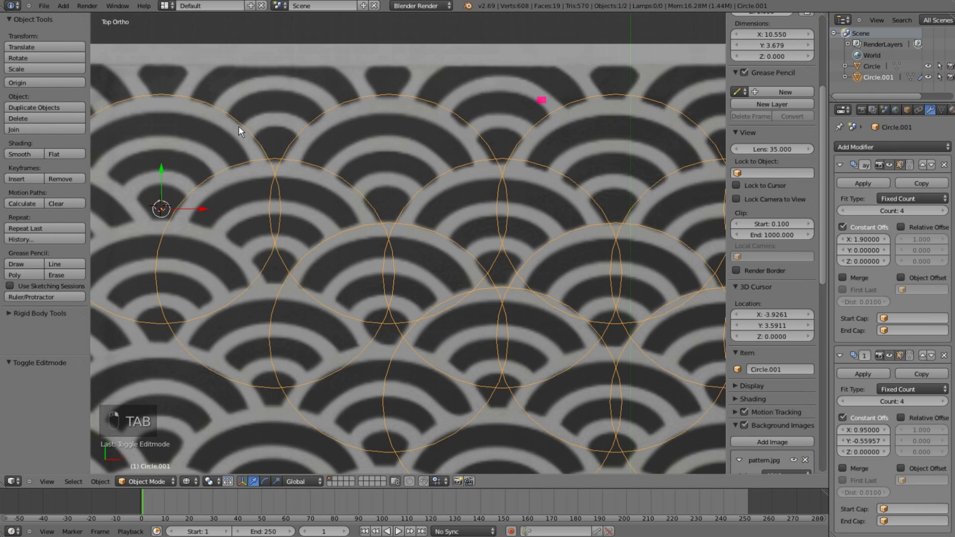
{"action": "key", "text": "m"}
{"action": "left_click", "coordinate": [341, 151]}
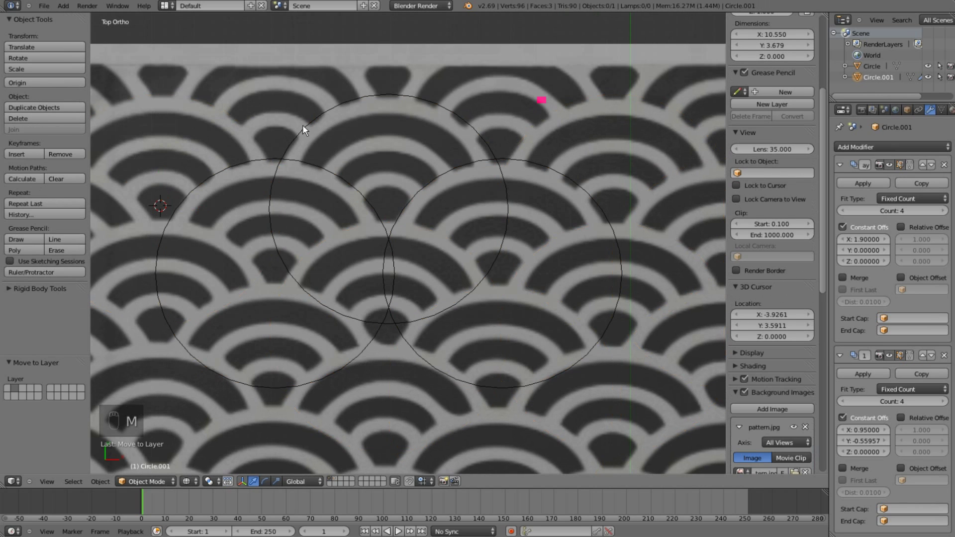
Step: In the three-circle mesh, inset the upper circle's face by about 0.15 to match the fan's outer band
{"action": "right_click", "coordinate": [306, 132]}
{"action": "scroll", "coordinate": [324, 159], "scroll_direction": "down", "scroll_amount": 2}
{"action": "scroll", "coordinate": [345, 183], "scroll_direction": "up", "scroll_amount": 2}
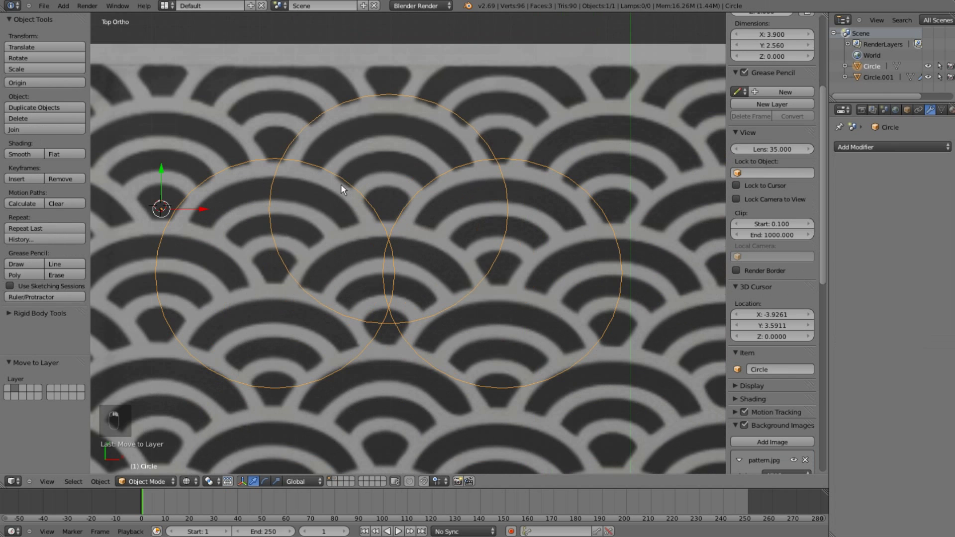
{"action": "key", "text": "Tab"}
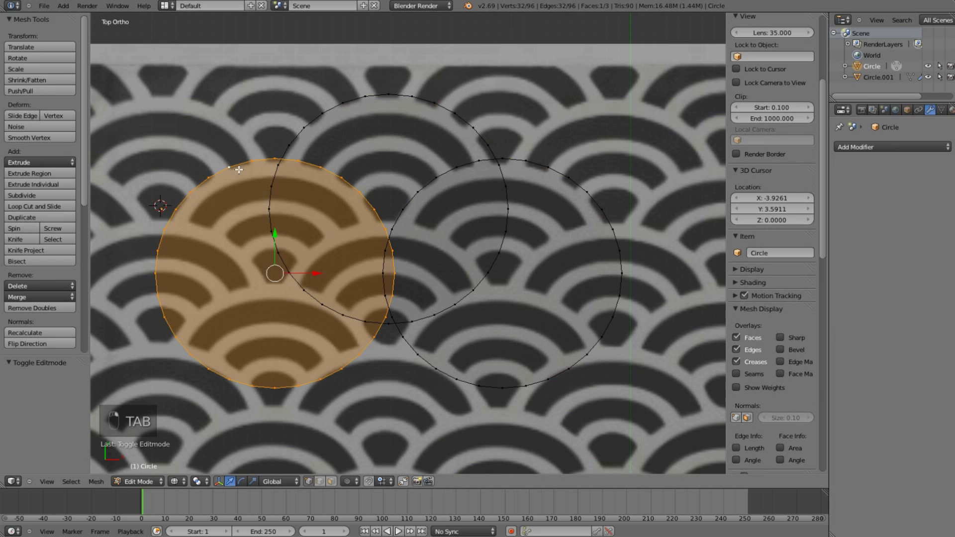
{"action": "key", "text": "Tab"}
{"action": "key", "text": "Tab"}
{"action": "right_click", "coordinate": [396, 143]}
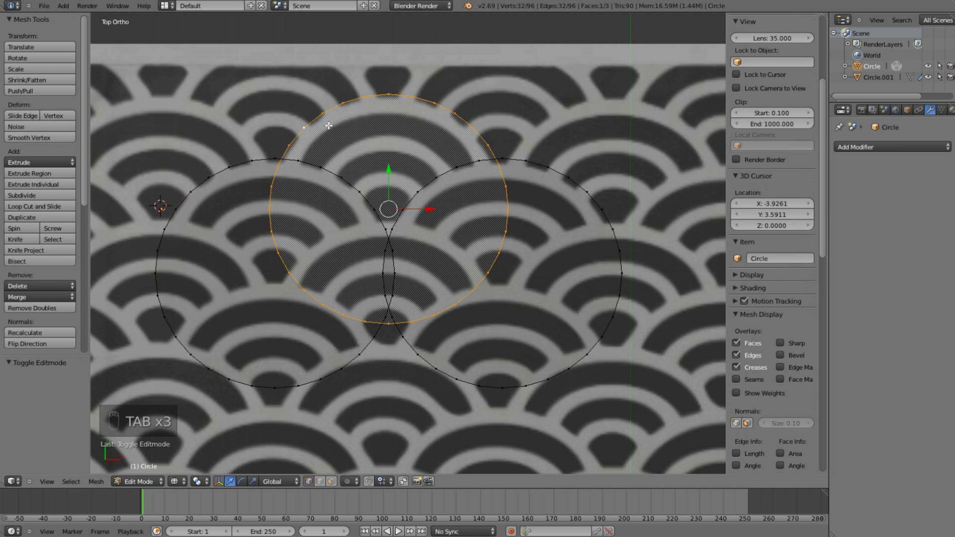
{"action": "scroll", "coordinate": [458, 131], "scroll_direction": "up", "scroll_amount": 1}
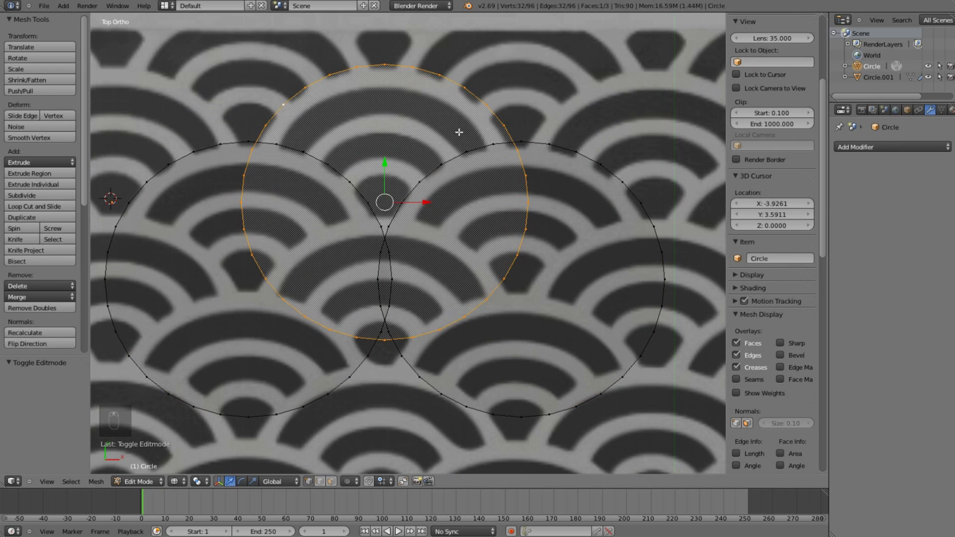
{"action": "key", "text": "i"}
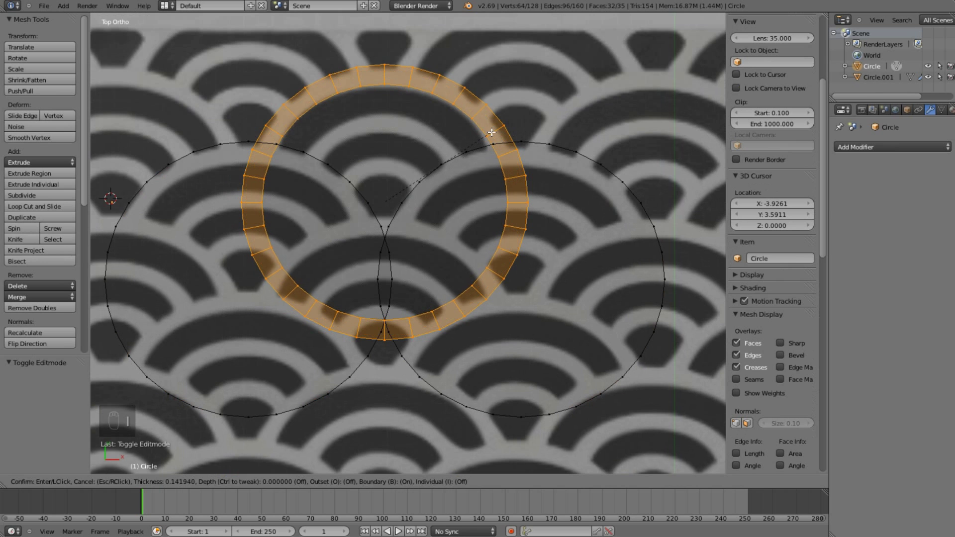
{"action": "left_click", "coordinate": [444, 121]}
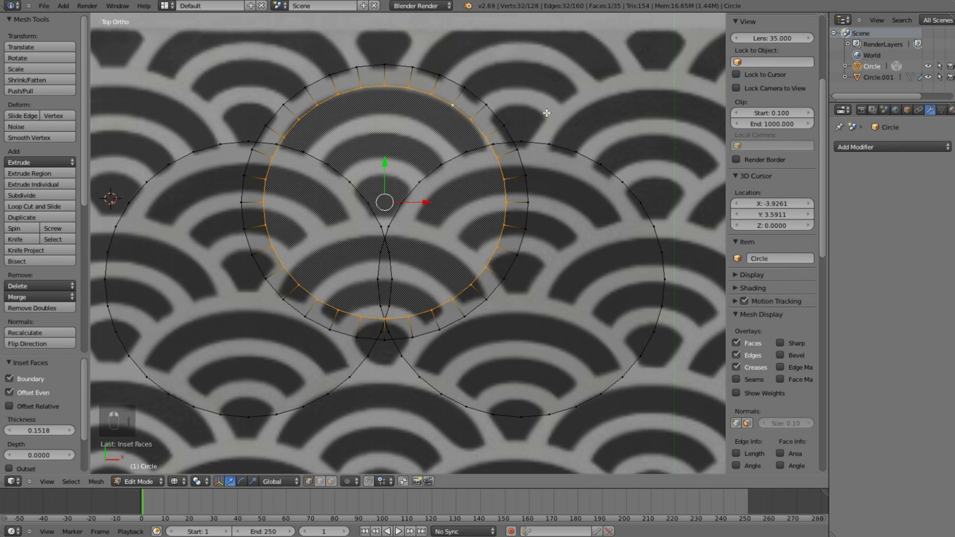
Step: Inset the upper circle's inner face twice more, by about 0.20 and 0.13, following the reference bands
{"action": "key", "text": "i"}
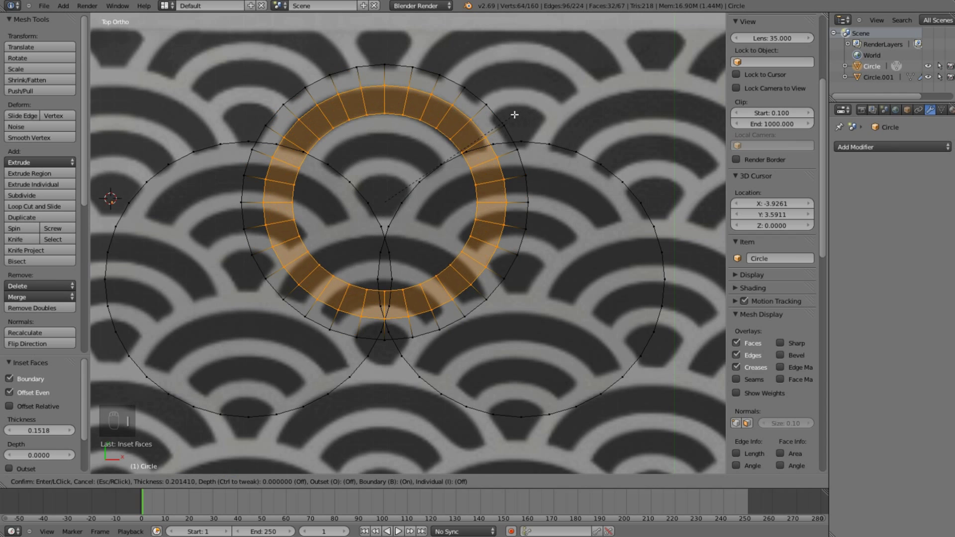
{"action": "left_click", "coordinate": [522, 130]}
{"action": "right_click", "coordinate": [379, 120]}
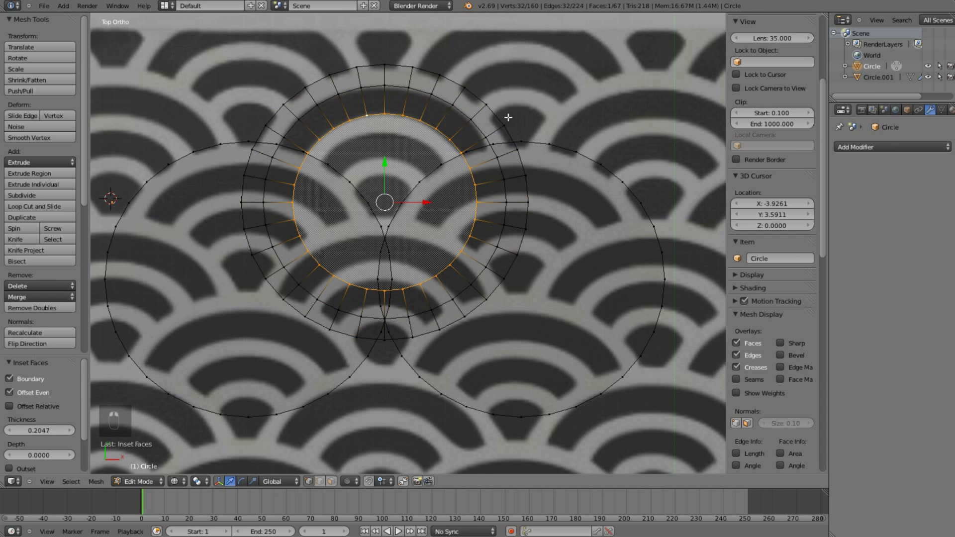
{"action": "key", "text": "i"}
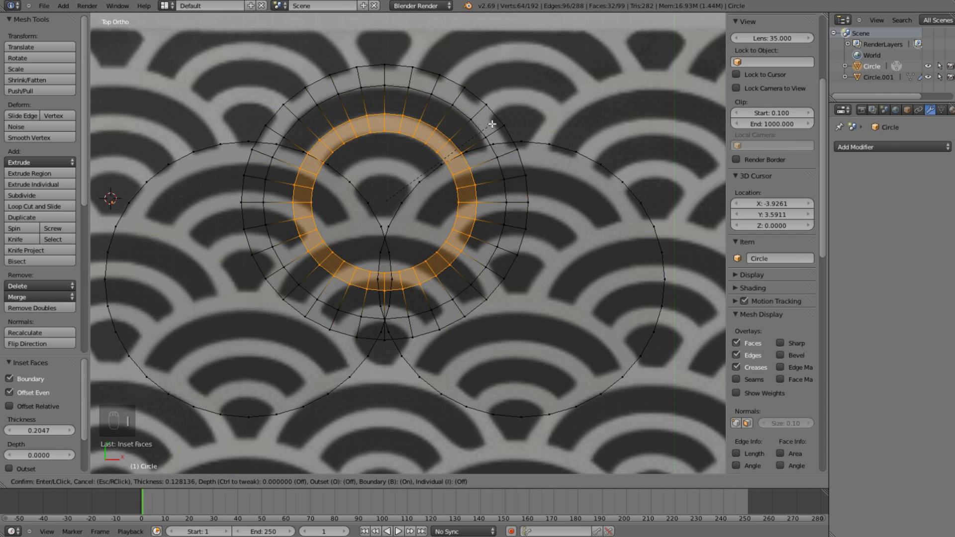
{"action": "left_click", "coordinate": [492, 124]}
Step: Add two further insets of about 0.17 and 0.145 down to the fan's dark centre
{"action": "right_click", "coordinate": [405, 148]}
{"action": "key", "text": "i"}
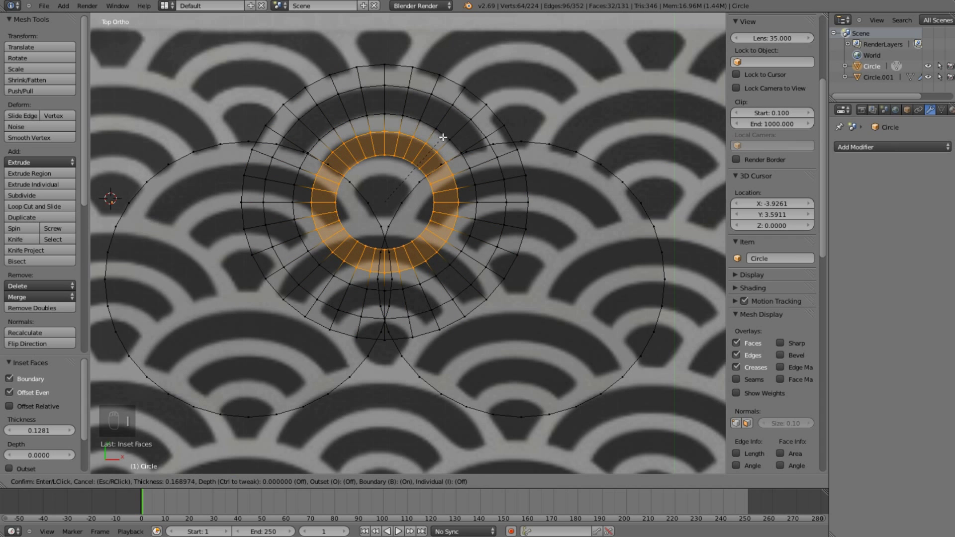
{"action": "left_click", "coordinate": [442, 137]}
{"action": "right_click", "coordinate": [394, 168]}
{"action": "key", "text": "i"}
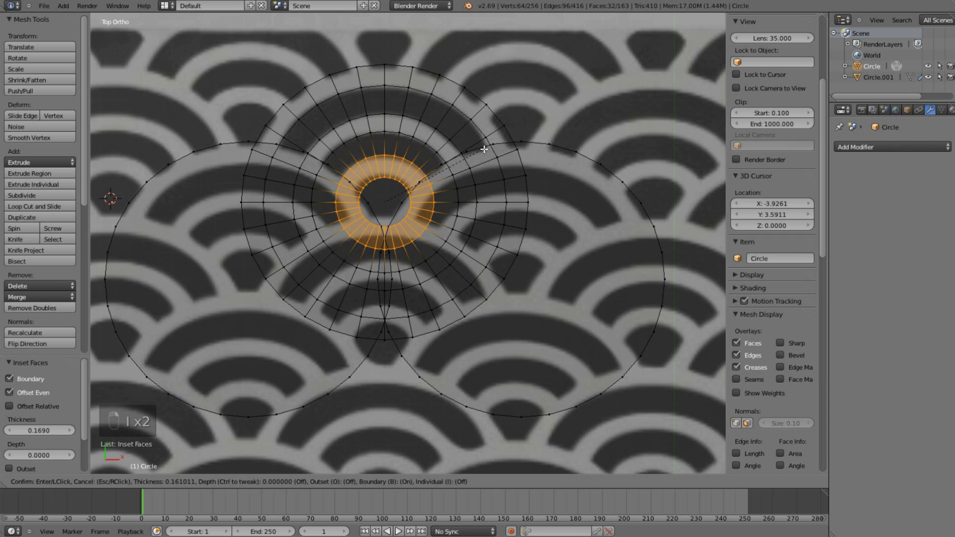
{"action": "left_click", "coordinate": [485, 149]}
Step: Scale the innermost circle along X by about 1.115 to fit the fan's centre
{"action": "right_click", "coordinate": [365, 182], "text": "alt"}
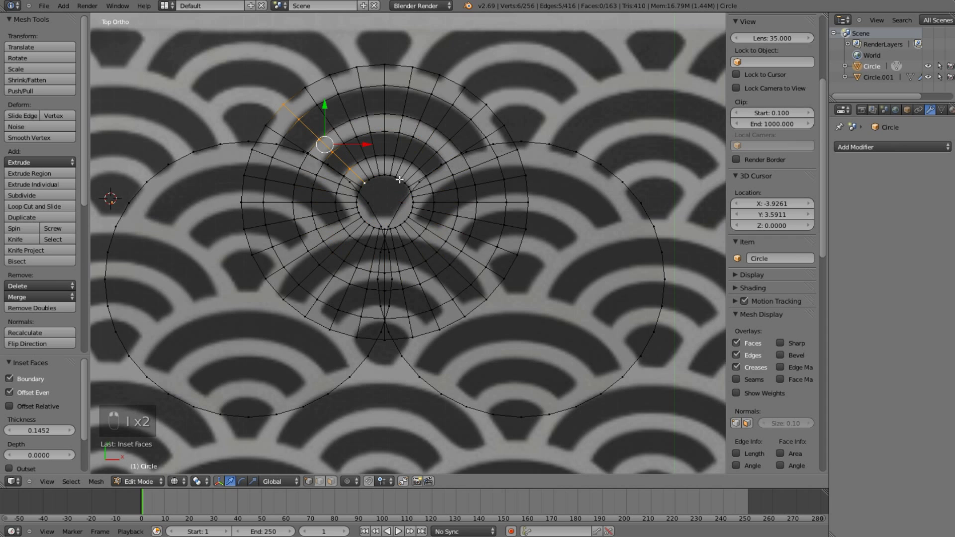
{"action": "right_click", "coordinate": [384, 179], "text": "alt"}
{"action": "key", "text": "s"}
{"action": "key", "text": "x"}
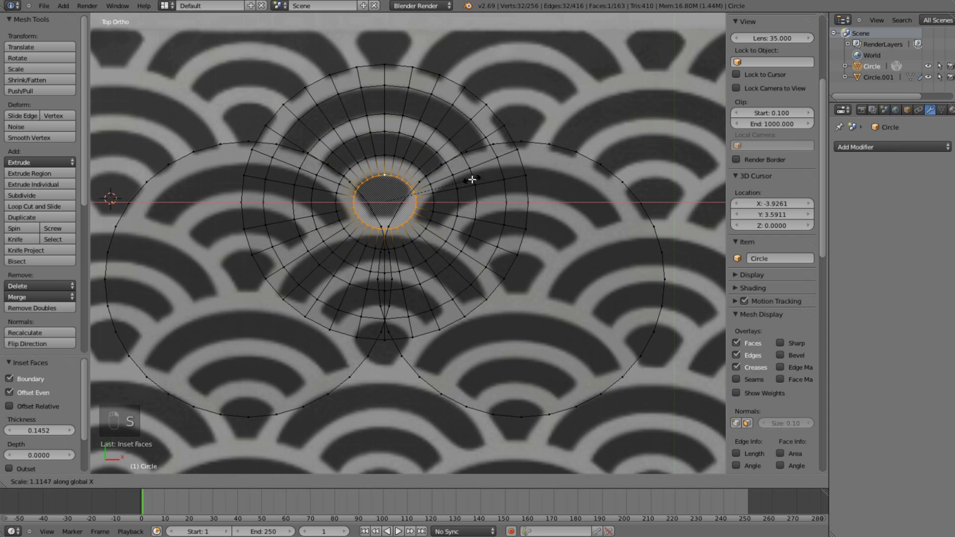
{"action": "left_click", "coordinate": [472, 179]}
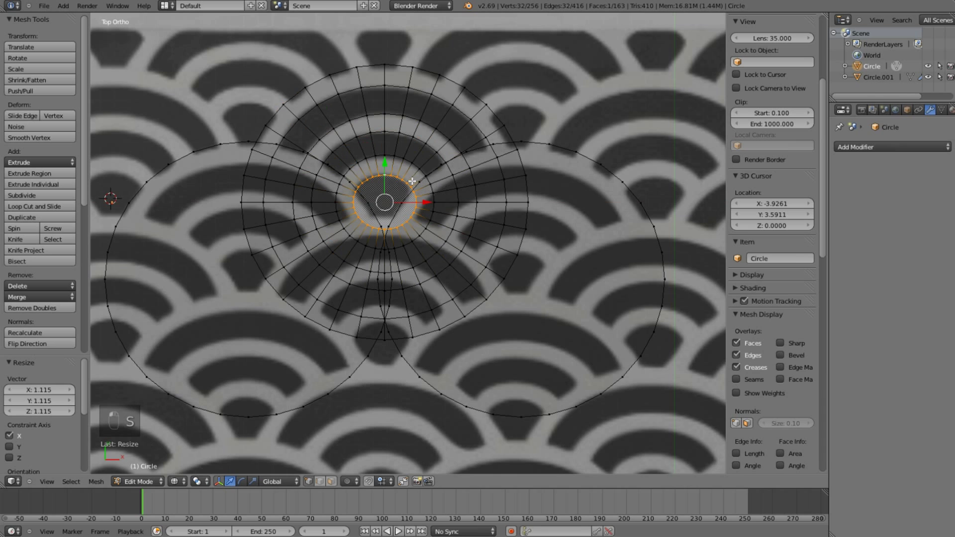
Step: In face selection mode, delete the faces of the two rings that cover the dark bands
{"action": "left_click", "coordinate": [331, 481]}
{"action": "left_click", "coordinate": [346, 156], "text": "alt"}
{"action": "left_click", "coordinate": [330, 114], "text": "alt+shift"}
{"action": "key", "text": "x"}
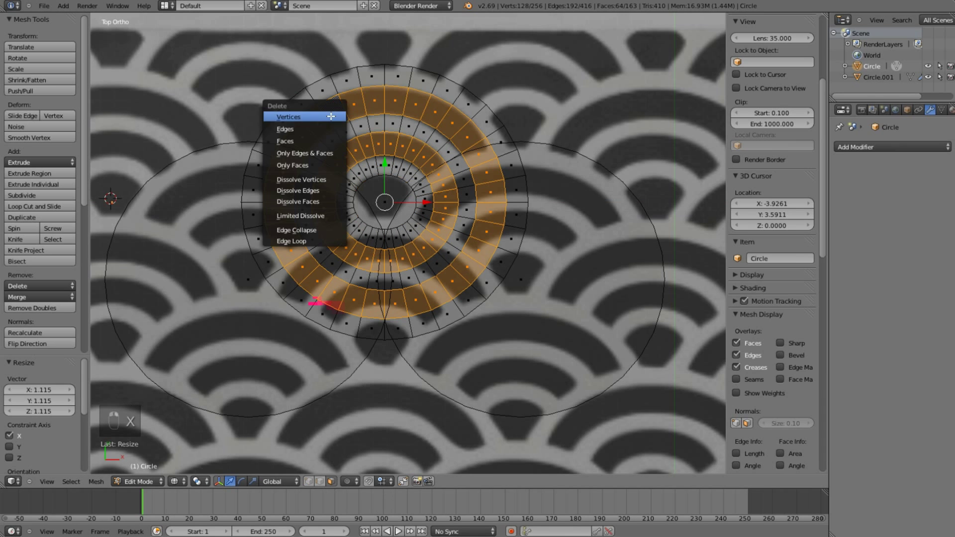
{"action": "left_click", "coordinate": [316, 143]}
Step: Delete the centre face inside the innermost ring and leave mesh editing
{"action": "key", "text": "x"}
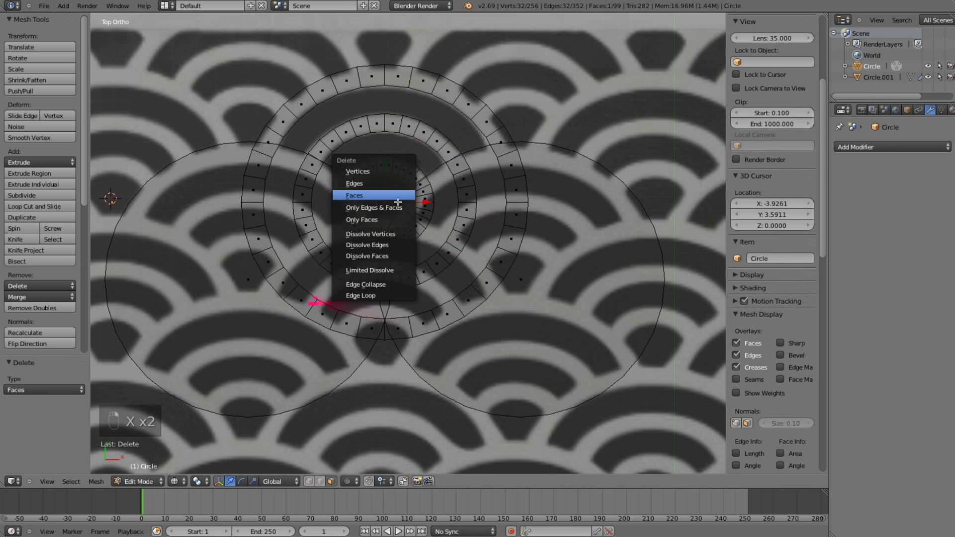
{"action": "left_click", "coordinate": [371, 204]}
{"action": "key", "text": "x"}
{"action": "left_click", "coordinate": [368, 205]}
{"action": "key", "text": "Tab"}
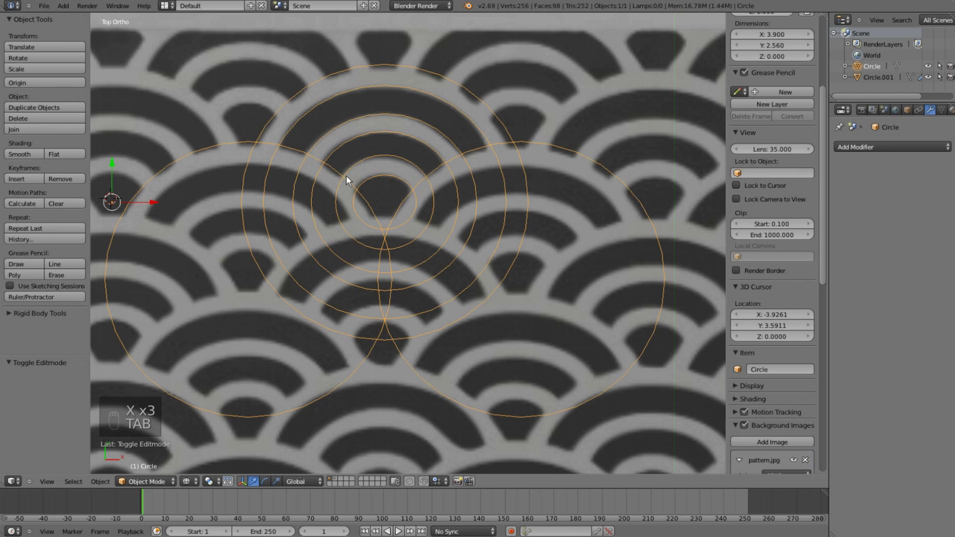
Step: Switch the viewport to solid shading and reopen the ring mesh for editing in an angled view
{"action": "key", "text": "z"}
{"action": "key", "text": "Tab"}
{"action": "mouse_move", "coordinate": [396, 192]}
{"action": "middle_mouse_down"}
{"action": "mouse_move", "coordinate": [388, 214]}
{"action": "mouse_move", "coordinate": [416, 147]}
{"action": "middle_mouse_up"}
{"action": "key", "text": "a"}
{"action": "key", "text": "a"}
{"action": "right_click", "coordinate": [344, 200]}
{"action": "key", "text": "l"}
{"action": "key", "text": "l"}
{"action": "key", "text": "l"}
{"action": "key", "text": "l"}
{"action": "key", "text": "l"}
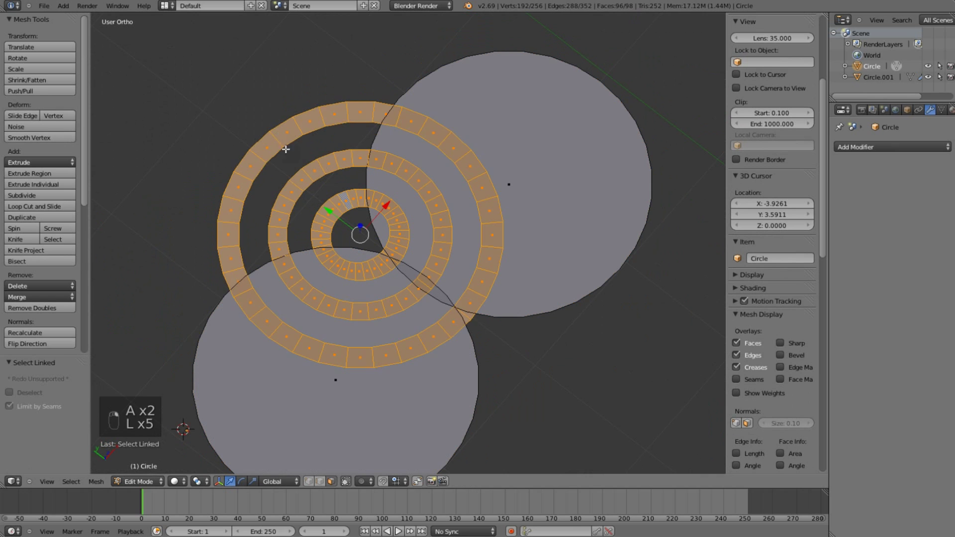
Step: Extrude all faces of the rings and the two discs upward by about 0.09
{"action": "middle_click_drag", "start_coordinate": [340, 136], "coordinate": [378, 92]}
{"action": "scroll", "coordinate": [362, 158], "scroll_direction": "up", "scroll_amount": 4}
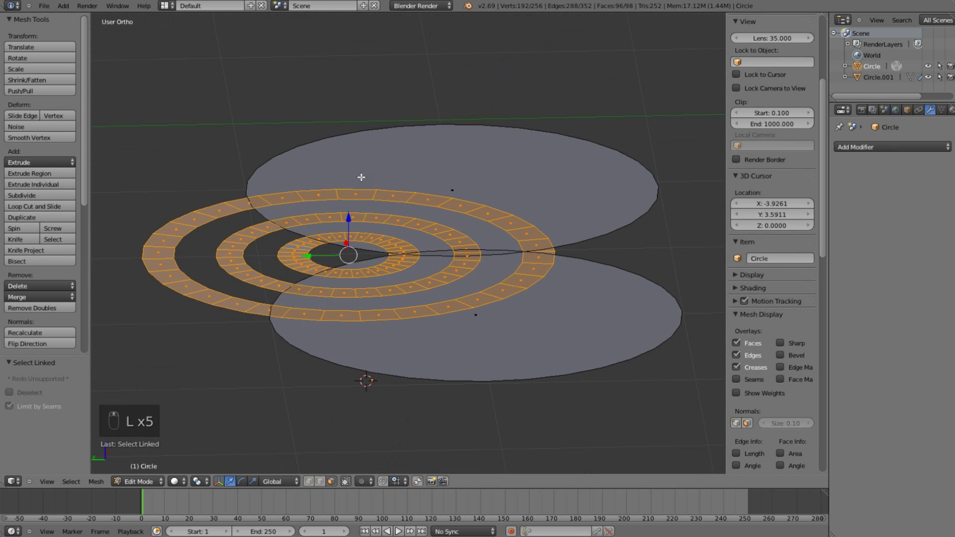
{"action": "key", "text": "a"}
{"action": "key", "text": "a"}
{"action": "key", "text": "a"}
{"action": "key", "text": "e"}
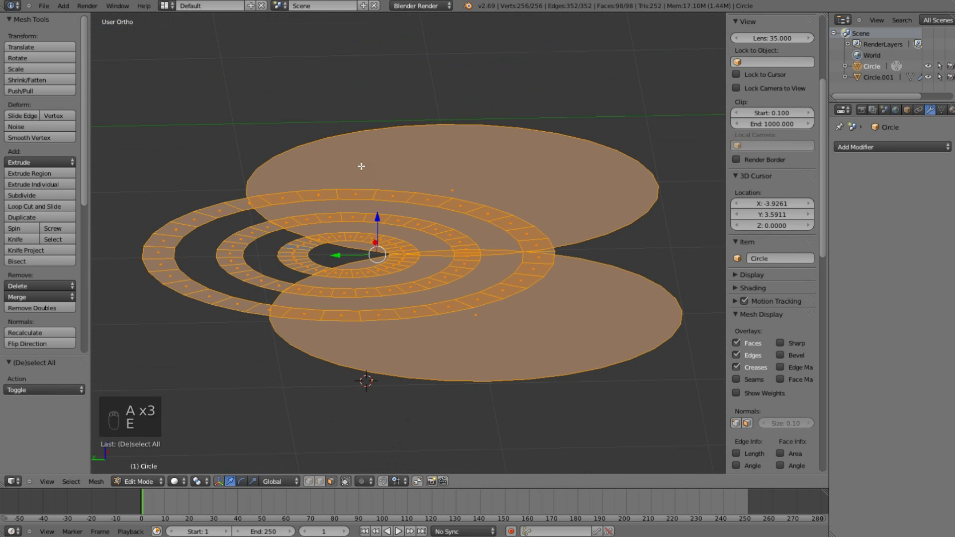
{"action": "key", "text": "e"}
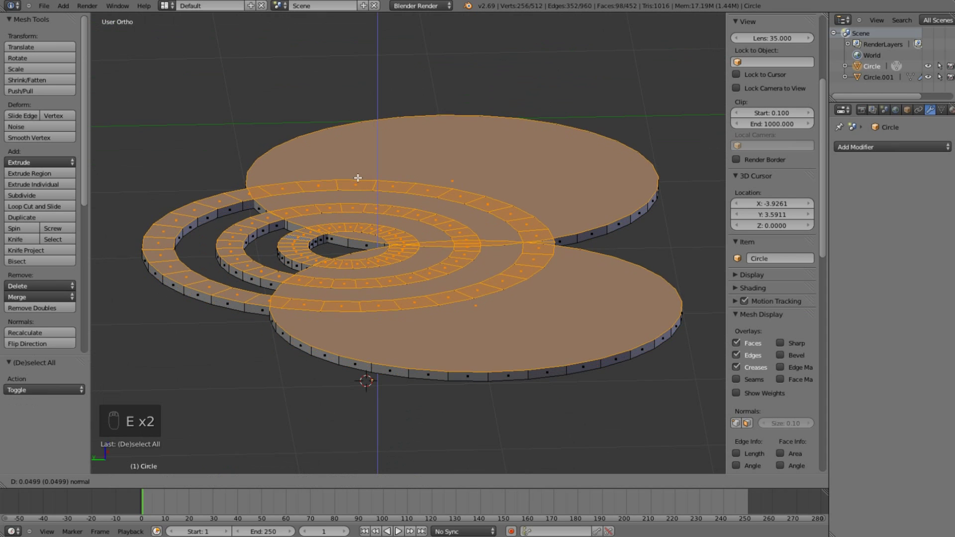
{"action": "left_click", "coordinate": [372, 159]}
Step: Select the two solid discs with their linked geometry and separate them into their own object
{"action": "right_click", "coordinate": [381, 143]}
{"action": "key", "text": "l"}
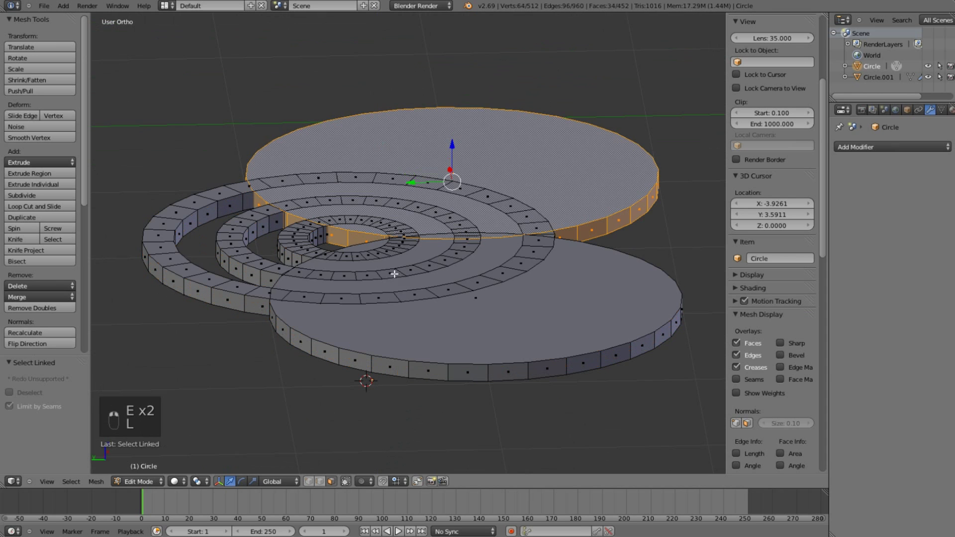
{"action": "right_click", "coordinate": [414, 295]}
{"action": "key", "text": "l"}
{"action": "right_click", "coordinate": [491, 272]}
{"action": "key", "text": "l"}
{"action": "key", "text": "l"}
{"action": "key", "text": "p"}
{"action": "left_click", "coordinate": [511, 187]}
{"action": "key", "text": "Tab"}
Step: Scale the whole two-disc mesh along Z to about 0.19 thick and leave mesh editing
{"action": "middle_click_drag", "start_coordinate": [488, 179], "coordinate": [416, 285]}
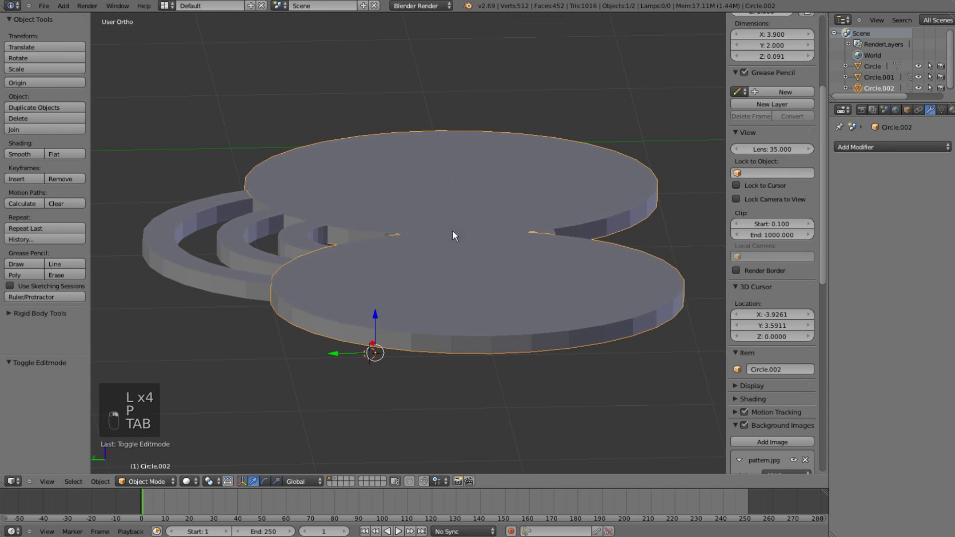
{"action": "key", "text": "Tab"}
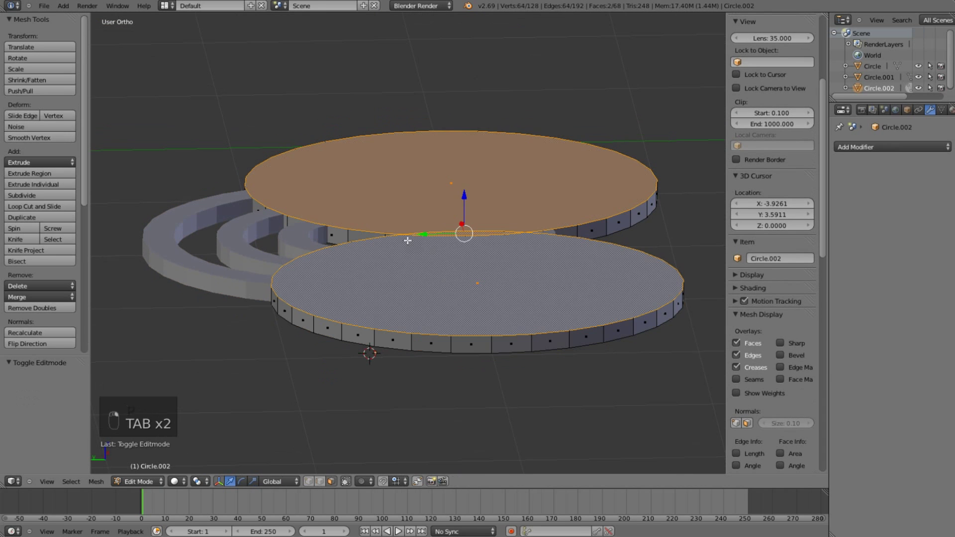
{"action": "key", "text": "ctrl+z"}
{"action": "key", "text": "a"}
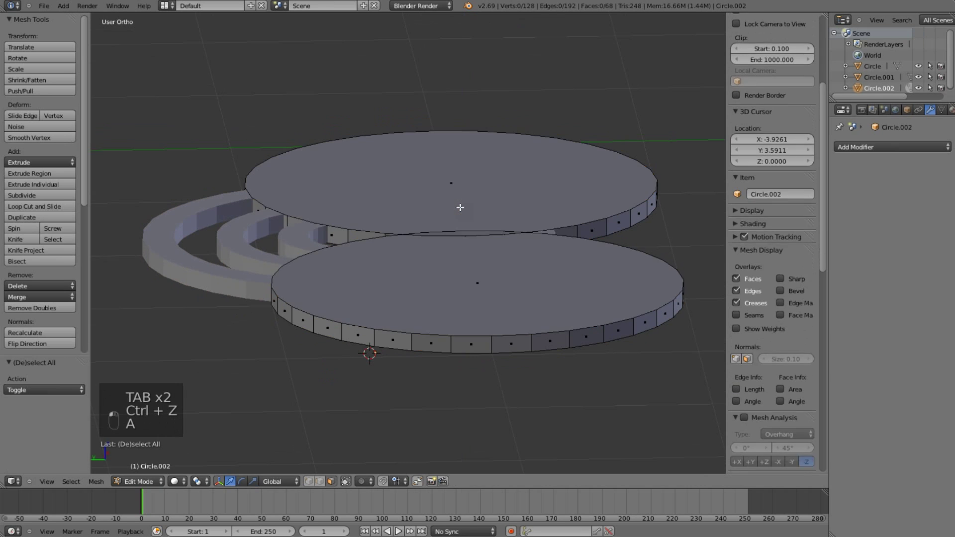
{"action": "key", "text": "a"}
{"action": "key", "text": "a"}
{"action": "key", "text": "s"}
{"action": "key", "text": "z"}
{"action": "key", "text": "z"}
{"action": "key", "text": "s"}
{"action": "key", "text": "z"}
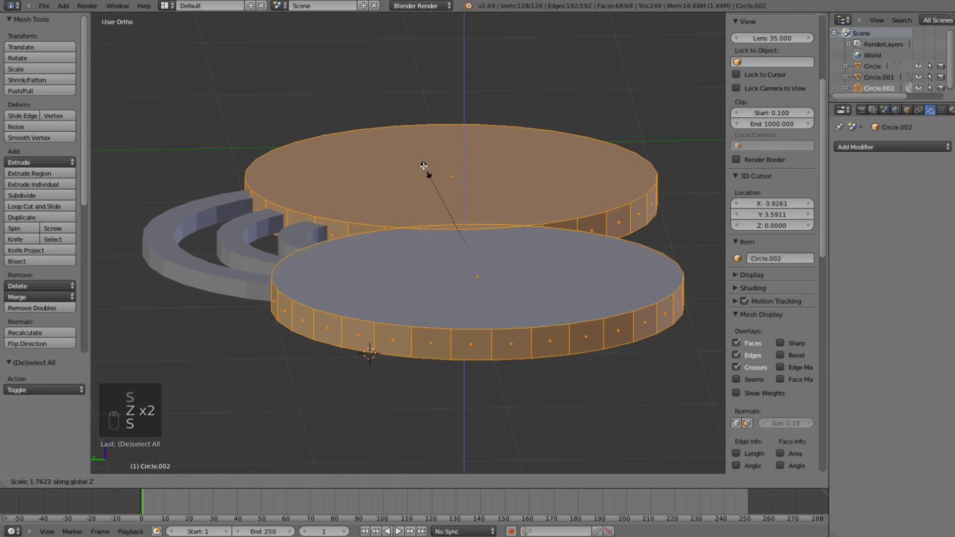
{"action": "left_click", "coordinate": [416, 163]}
{"action": "key", "text": "Tab"}
Step: Add a Boolean modifier to the ring object with the two-disc object Circle.002 as its target
{"action": "middle_click_drag", "start_coordinate": [416, 162], "coordinate": [292, 277]}
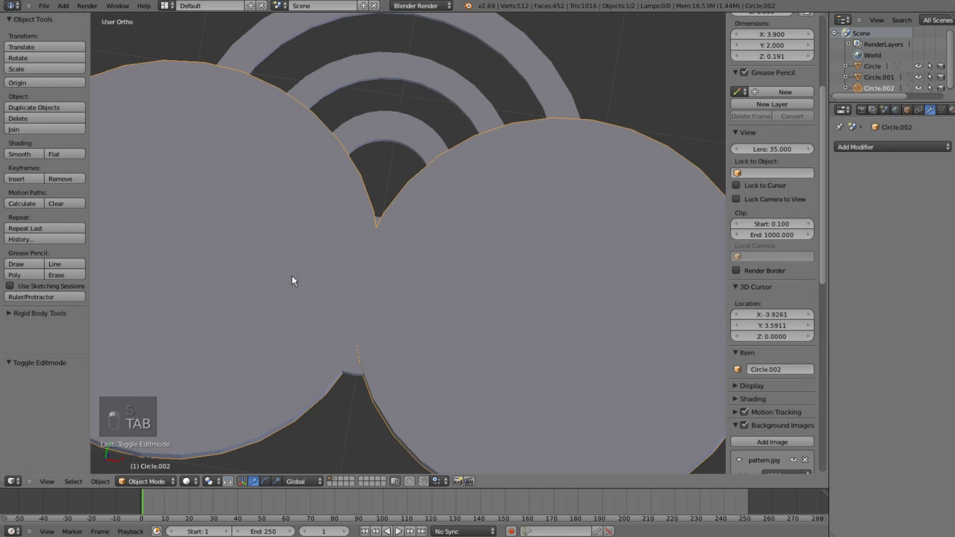
{"action": "key", "text": "KP_7"}
{"action": "scroll", "coordinate": [312, 234], "scroll_direction": "down", "scroll_amount": 2}
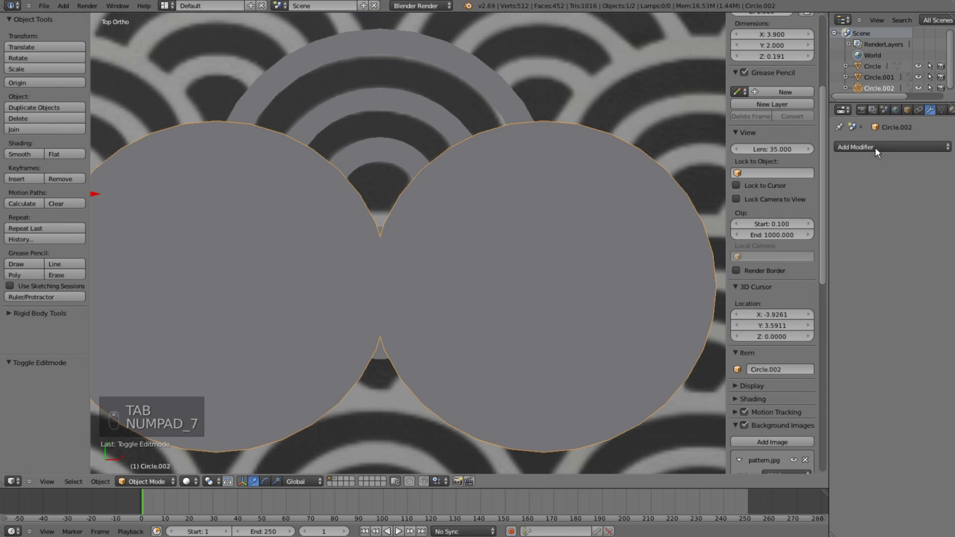
{"action": "left_click", "coordinate": [907, 110]}
{"action": "key", "text": "ctrl+c"}
{"action": "right_click", "coordinate": [463, 118]}
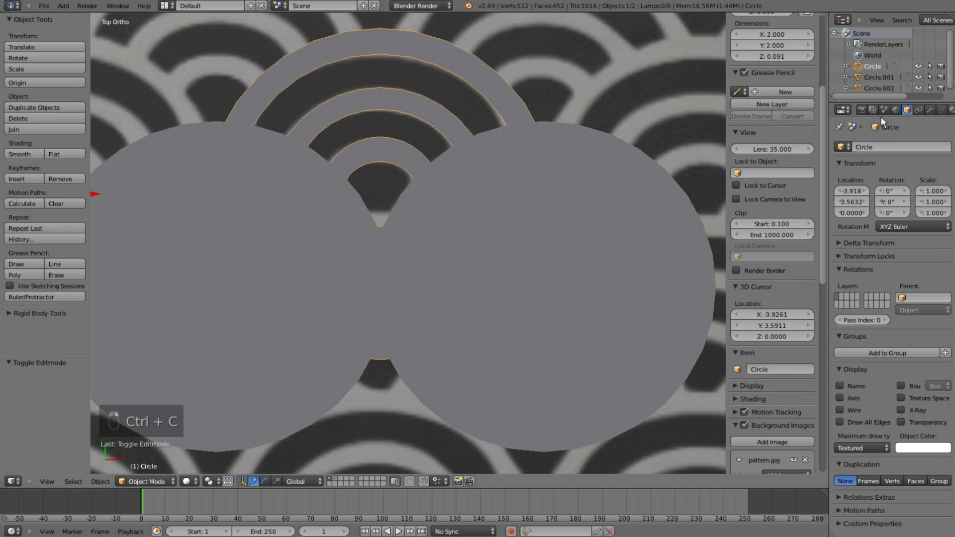
{"action": "left_click", "coordinate": [928, 110]}
{"action": "left_click", "coordinate": [886, 146]}
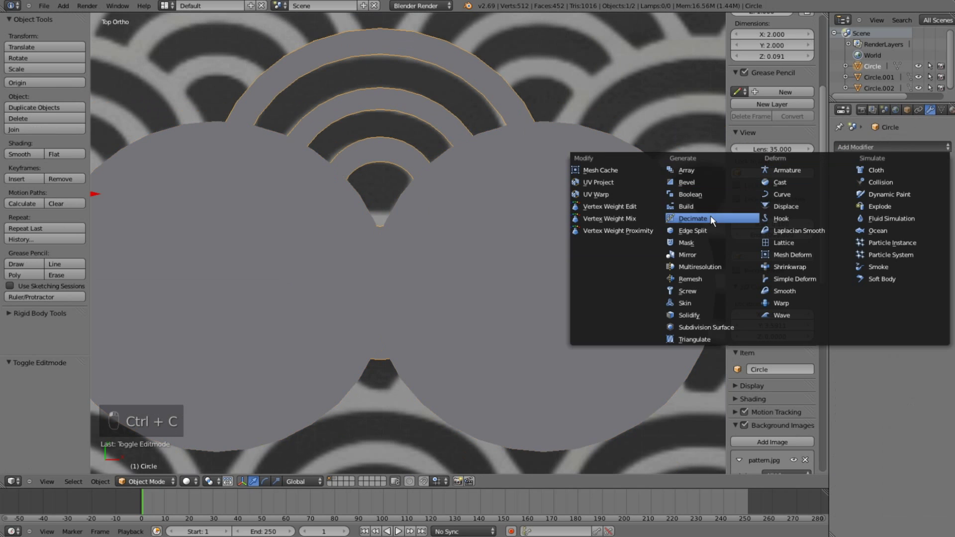
{"action": "left_click", "coordinate": [690, 194]}
{"action": "key", "text": "ctrl+v"}
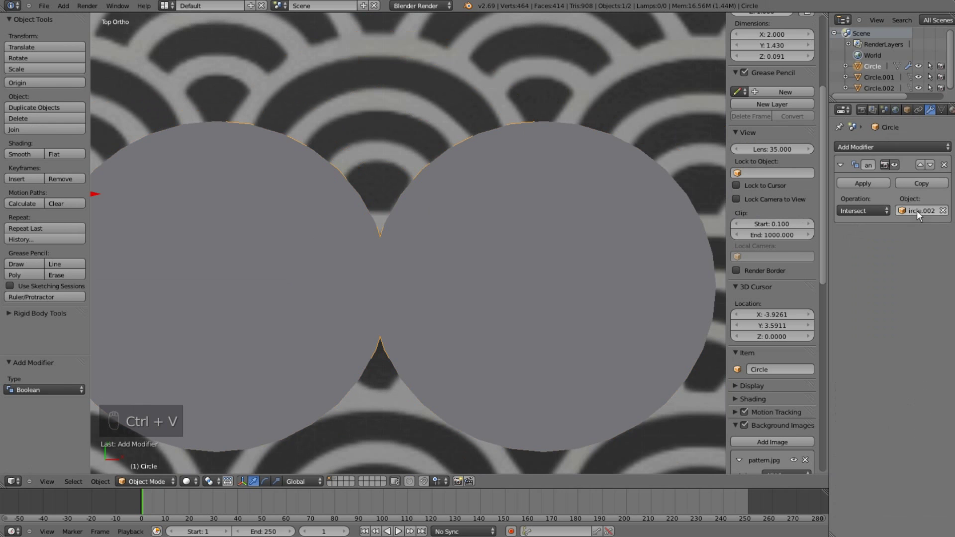
Step: Set the rings' Boolean operation to Difference and apply the modifier
{"action": "left_click", "coordinate": [853, 210]}
{"action": "left_click", "coordinate": [856, 178]}
{"action": "key", "text": "z"}
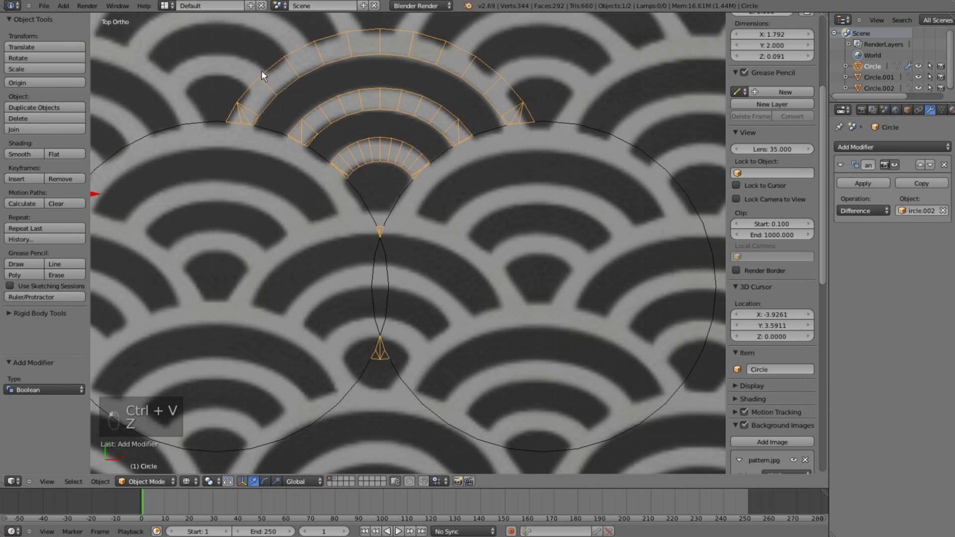
{"action": "scroll", "coordinate": [369, 171], "scroll_direction": "down", "scroll_amount": 2}
{"action": "key", "text": "z"}
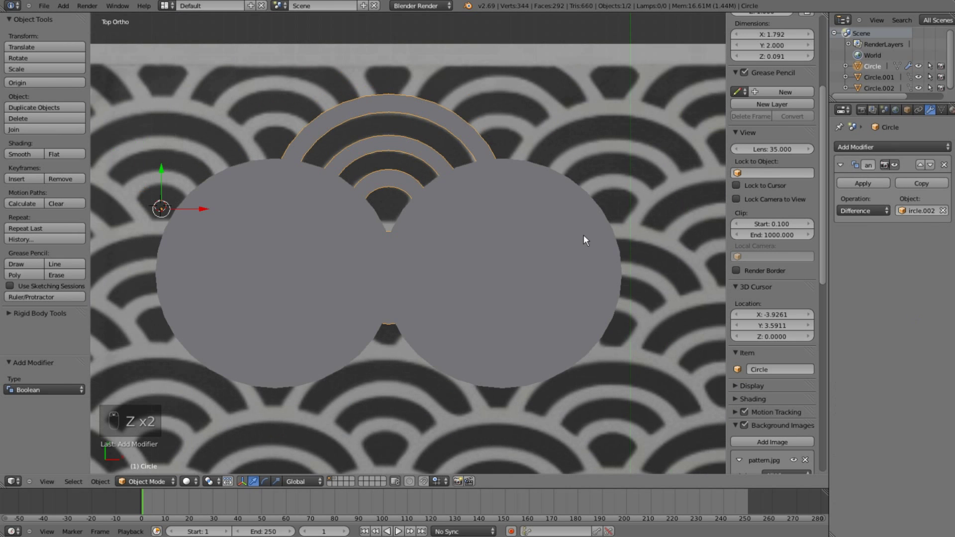
{"action": "left_click", "coordinate": [879, 183]}
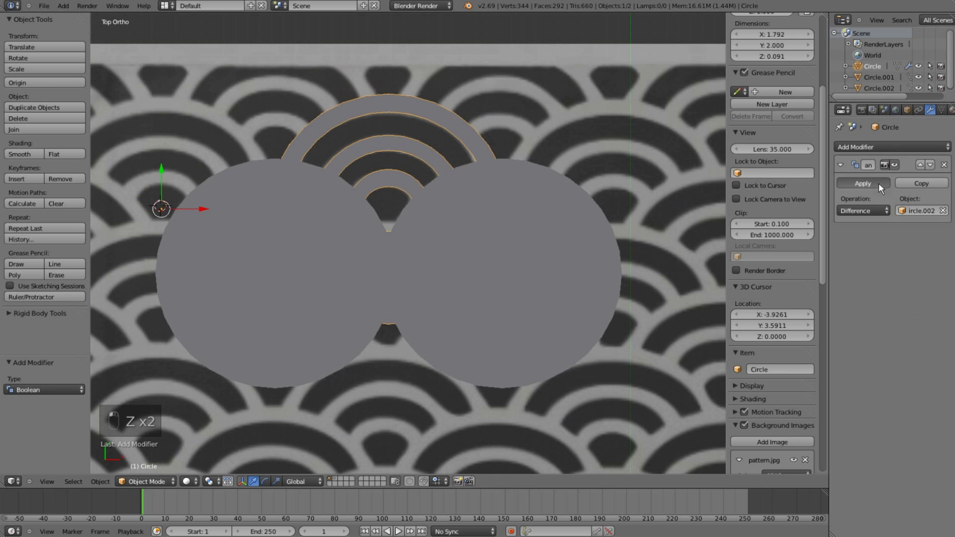
Step: Delete the two-disc cutter object
{"action": "right_click", "coordinate": [490, 192]}
{"action": "key", "text": "x"}
{"action": "left_click", "coordinate": [485, 188]}
Step: Delete the vertices of the two leftover fragments below the arcs in the ring mesh
{"action": "right_click", "coordinate": [420, 188]}
{"action": "key", "text": "Tab"}
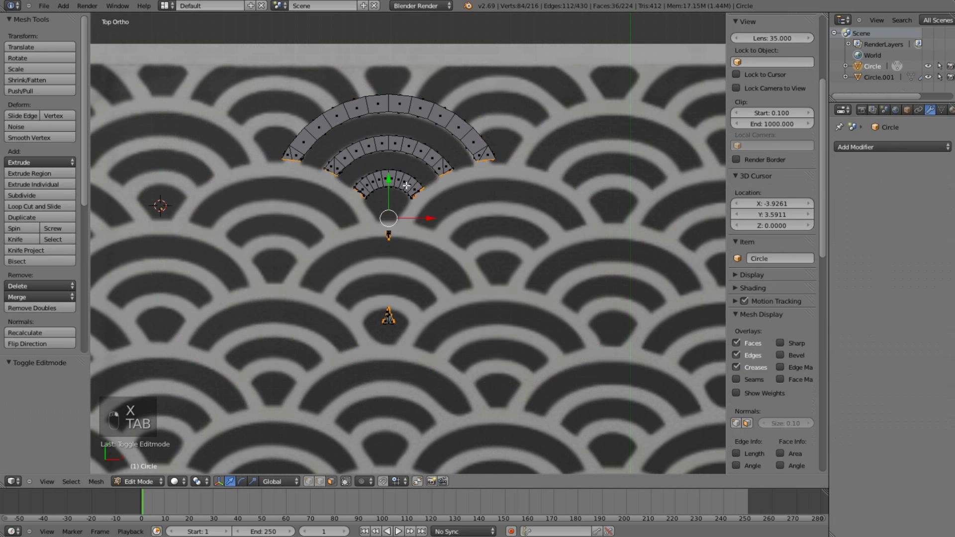
{"action": "key", "text": "a"}
{"action": "key", "text": "a"}
{"action": "key", "text": "z"}
{"action": "key", "text": "b"}
{"action": "left_click_drag", "start_coordinate": [342, 223], "coordinate": [494, 357]}
{"action": "key", "text": "x"}
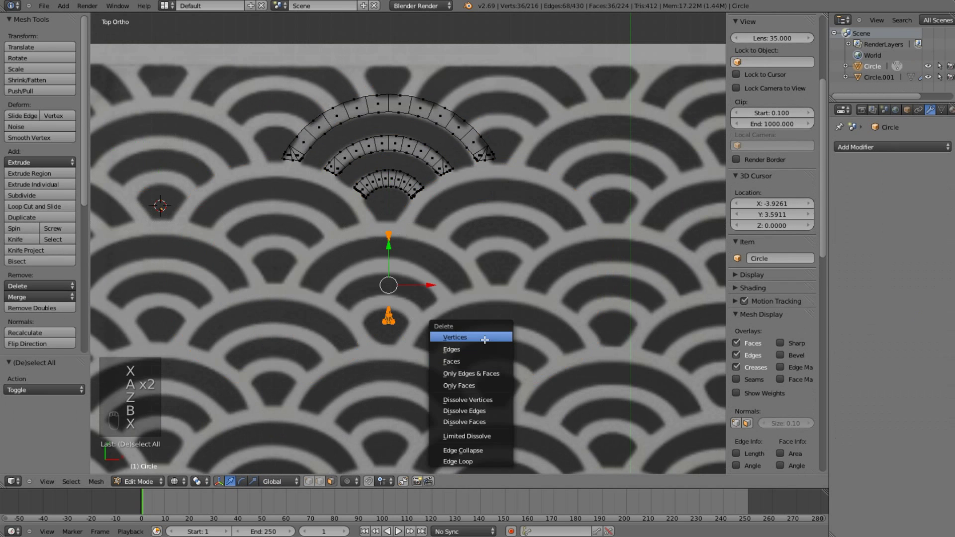
{"action": "left_click", "coordinate": [485, 339]}
{"action": "key", "text": "Tab"}
Step: Move the cut fan about -1.90 along X onto the first circle of the pattern
{"action": "scroll", "coordinate": [411, 273], "scroll_direction": "down", "scroll_amount": 3}
{"action": "middle_click_drag", "start_coordinate": [389, 312], "coordinate": [464, 295], "text": "shift"}
{"action": "scroll", "coordinate": [422, 319], "scroll_direction": "up", "scroll_amount": 3}
{"action": "left_click", "coordinate": [336, 479], "text": "shift"}
{"action": "scroll", "coordinate": [468, 190], "scroll_direction": "up", "scroll_amount": 1}
{"action": "middle_click_drag", "start_coordinate": [459, 126], "coordinate": [506, 176], "text": "shift"}
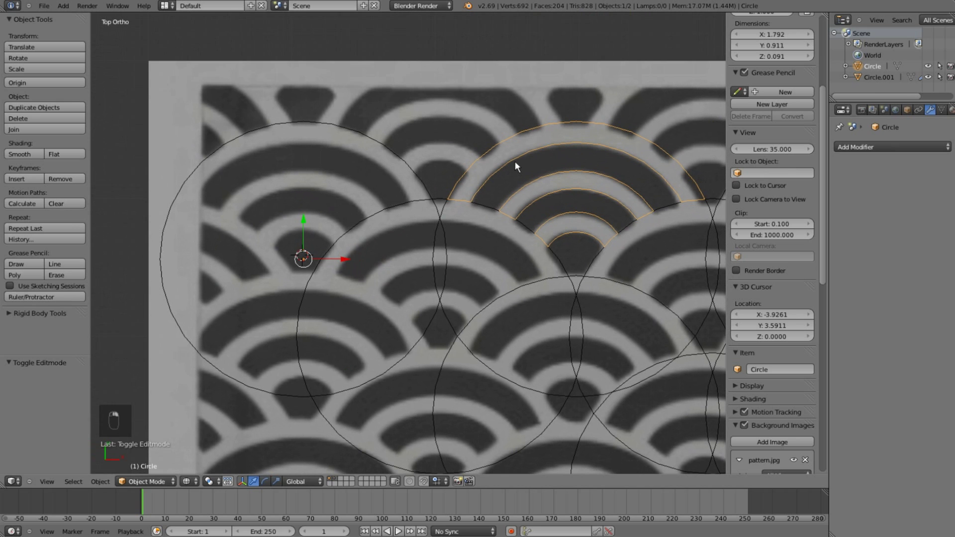
{"action": "key", "text": "g"}
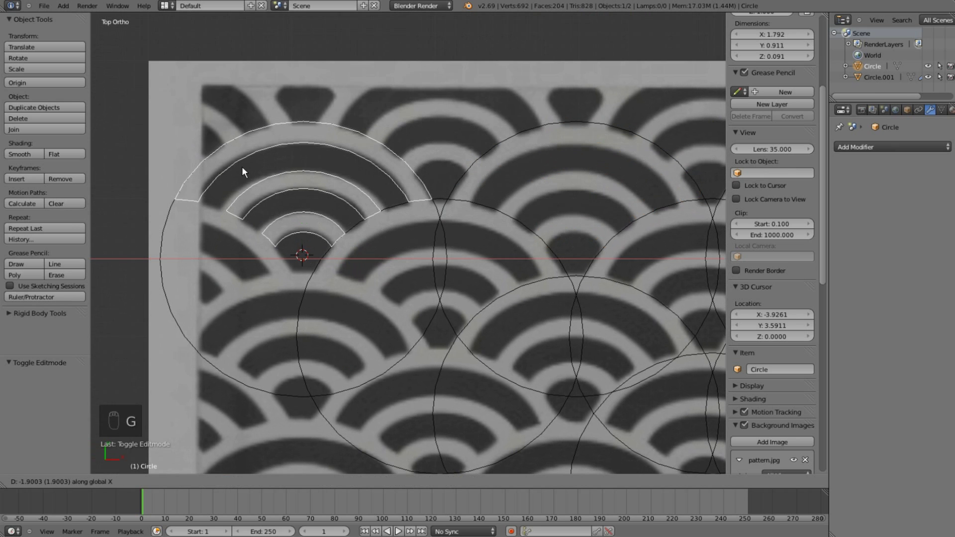
{"action": "left_click", "coordinate": [243, 166]}
Step: Set snapping to Vertex and snap the entire fan mesh along X to the top vertex of the first circle
{"action": "scroll", "coordinate": [336, 208], "scroll_direction": "up", "scroll_amount": 6}
{"action": "key", "text": "Tab"}
{"action": "key", "text": "a"}
{"action": "key", "text": "a"}
{"action": "key", "text": "a"}
{"action": "key", "text": "a"}
{"action": "key", "text": "a"}
{"action": "key", "text": "a"}
{"action": "key", "text": "g"}
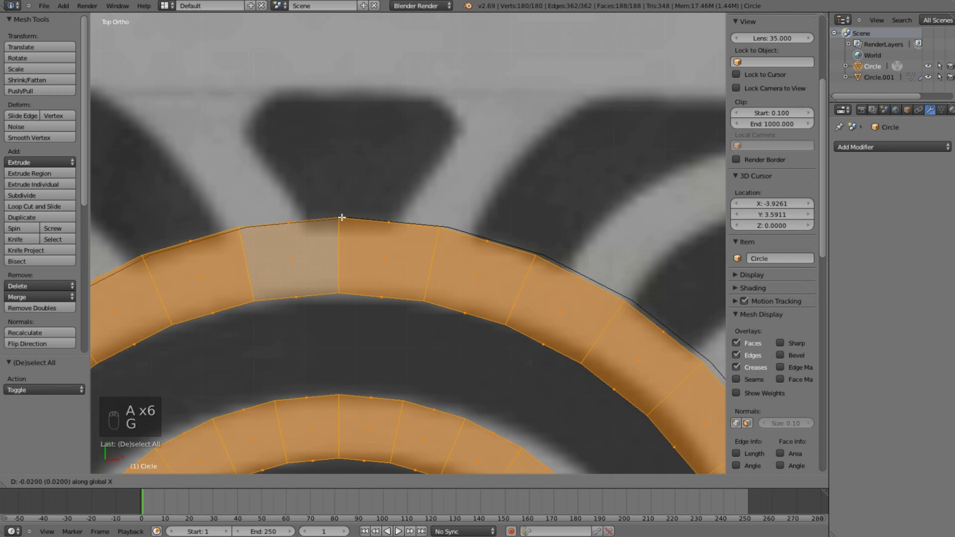
{"action": "left_click", "coordinate": [352, 438]}
{"action": "left_click", "coordinate": [383, 481]}
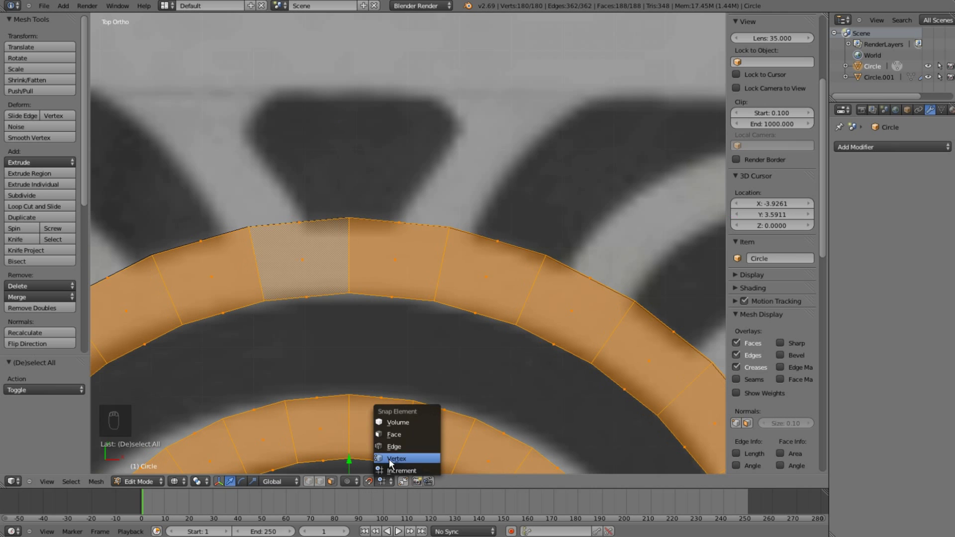
{"action": "left_click", "coordinate": [393, 459]}
{"action": "key", "text": "g"}
{"action": "left_click", "coordinate": [348, 224]}
{"action": "scroll", "coordinate": [354, 228], "scroll_direction": "down", "scroll_amount": 6}
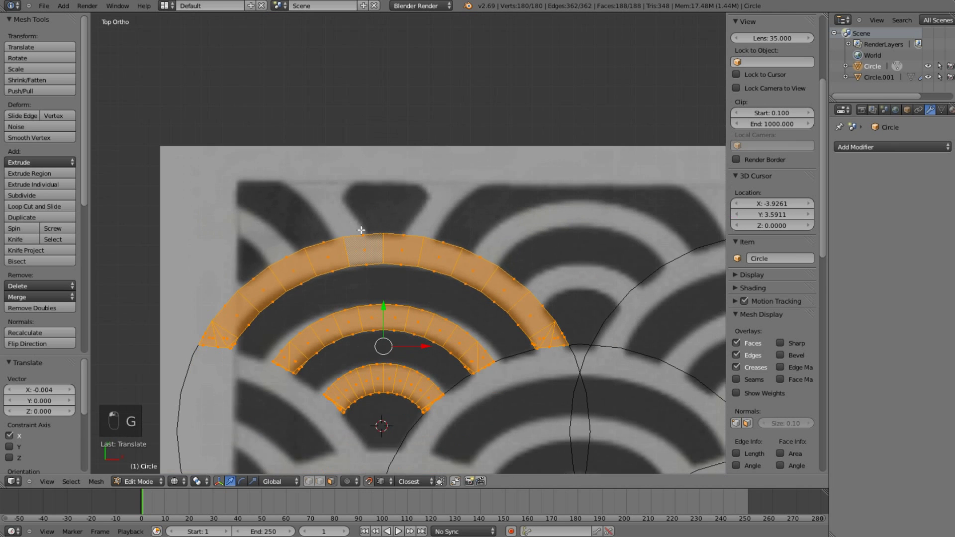
{"action": "key", "text": "Tab"}
Step: Set the fan object's origin to the 3D cursor
{"action": "scroll", "coordinate": [383, 243], "scroll_direction": "up", "scroll_amount": 2}
{"action": "scroll", "coordinate": [408, 182], "scroll_direction": "up", "scroll_amount": 1}
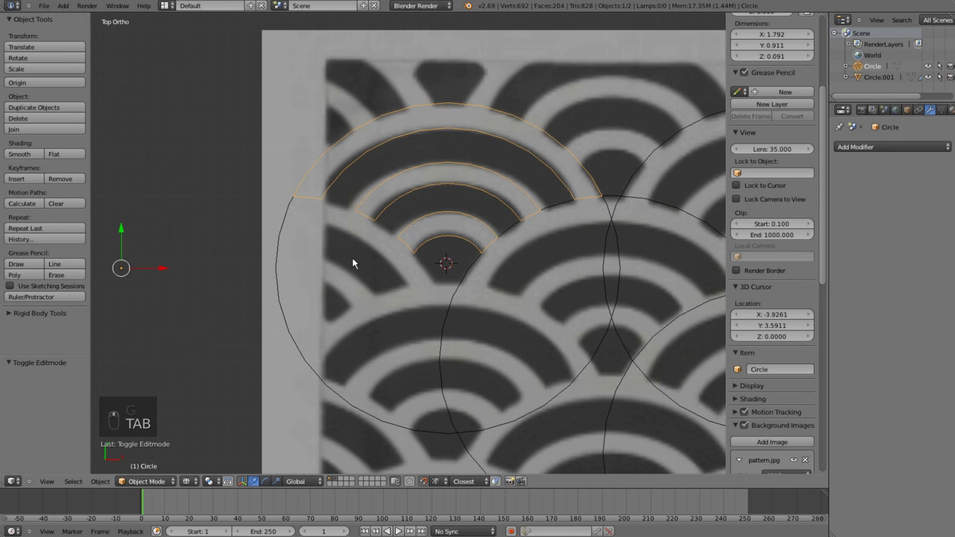
{"action": "key", "text": "ctrl+alt+shift+c"}
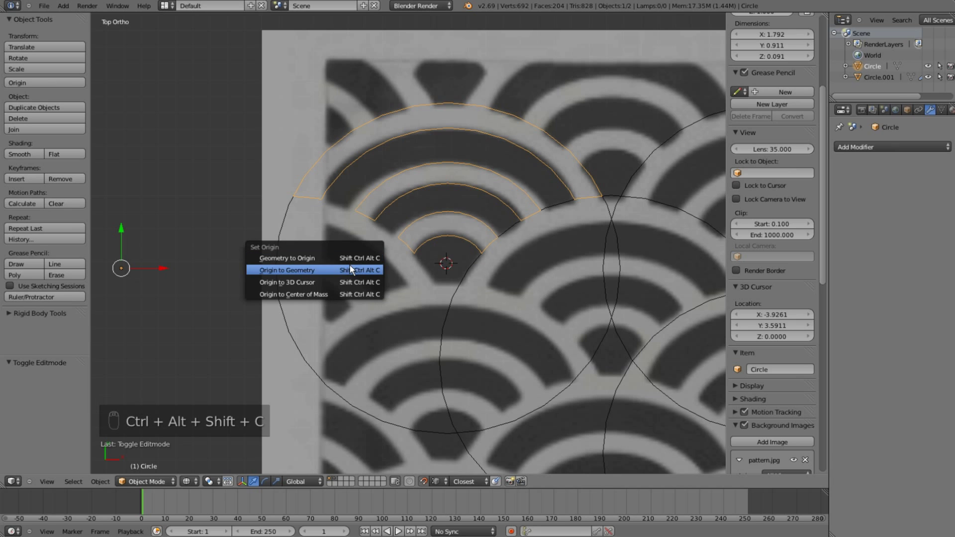
{"action": "left_click", "coordinate": [323, 282]}
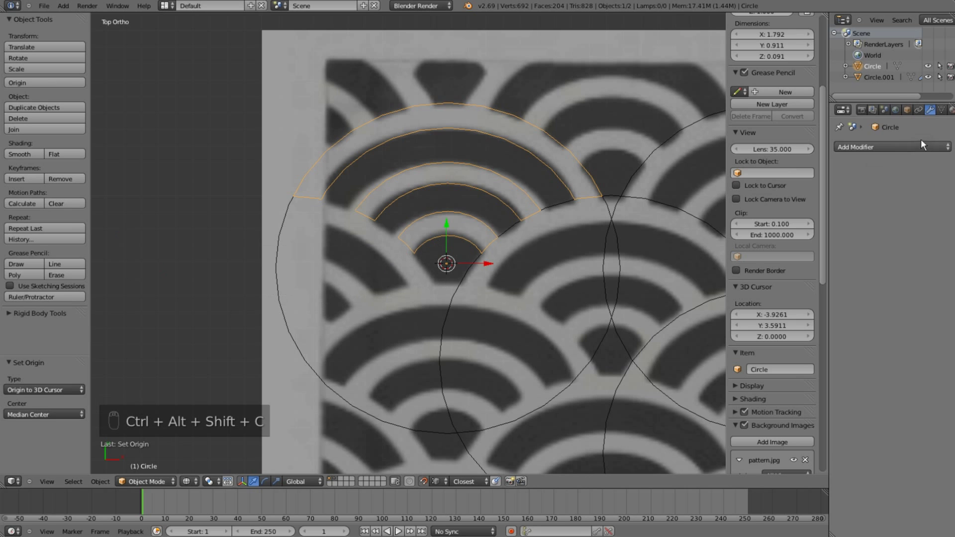
Step: Replace the mesh data of the repeated-circle object Circle.001 with the fan mesh Circle
{"action": "left_click", "coordinate": [942, 110]}
{"action": "key", "text": "ctrl+c"}
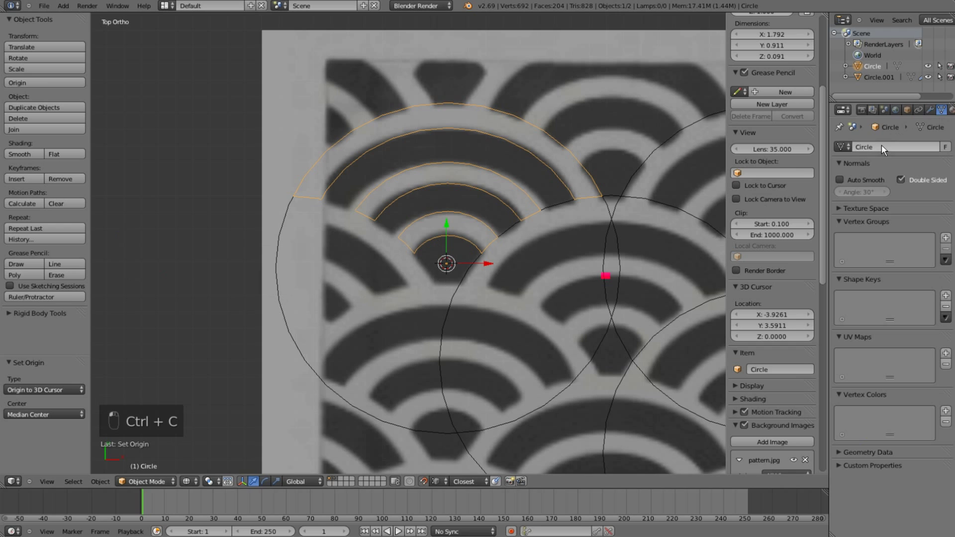
{"action": "right_click", "coordinate": [286, 208]}
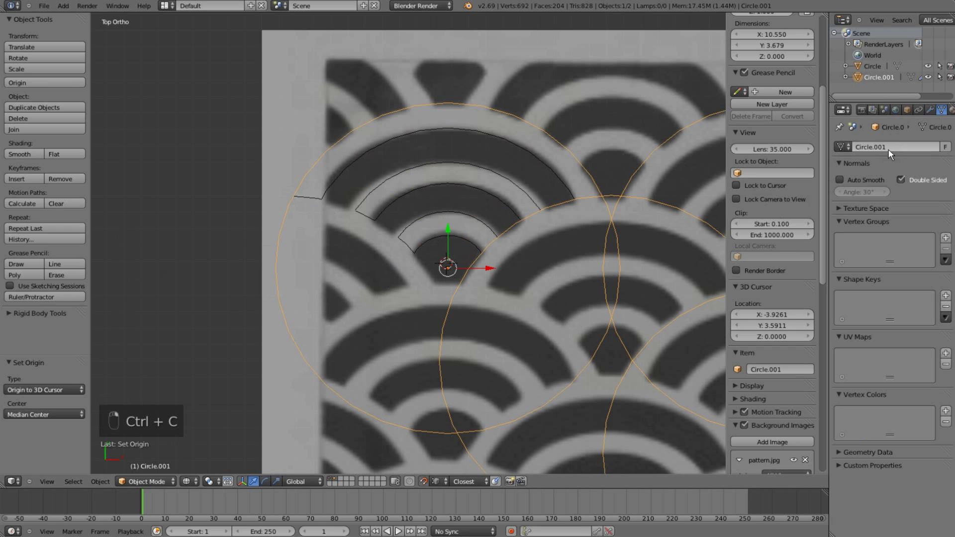
{"action": "right_click", "coordinate": [434, 187]}
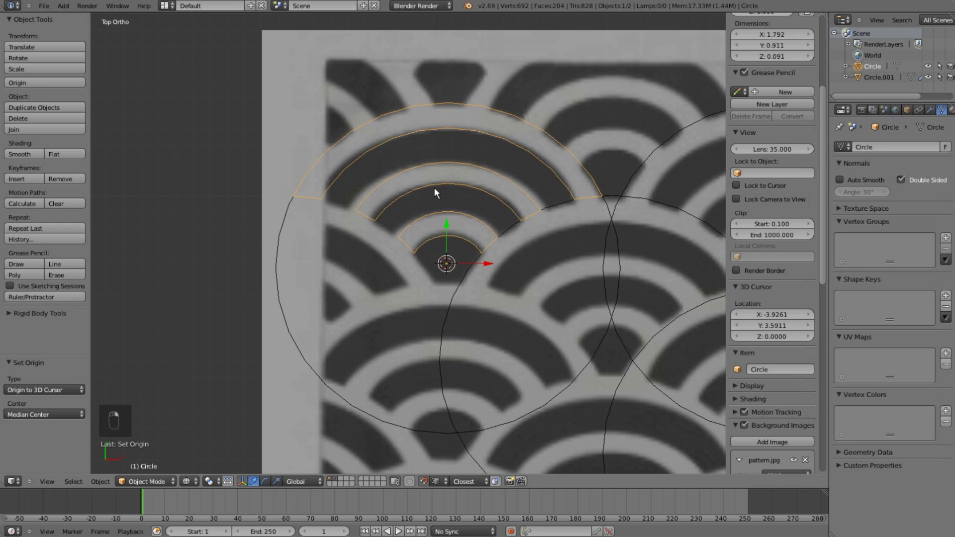
{"action": "right_click", "coordinate": [294, 209]}
{"action": "left_click", "coordinate": [843, 146]}
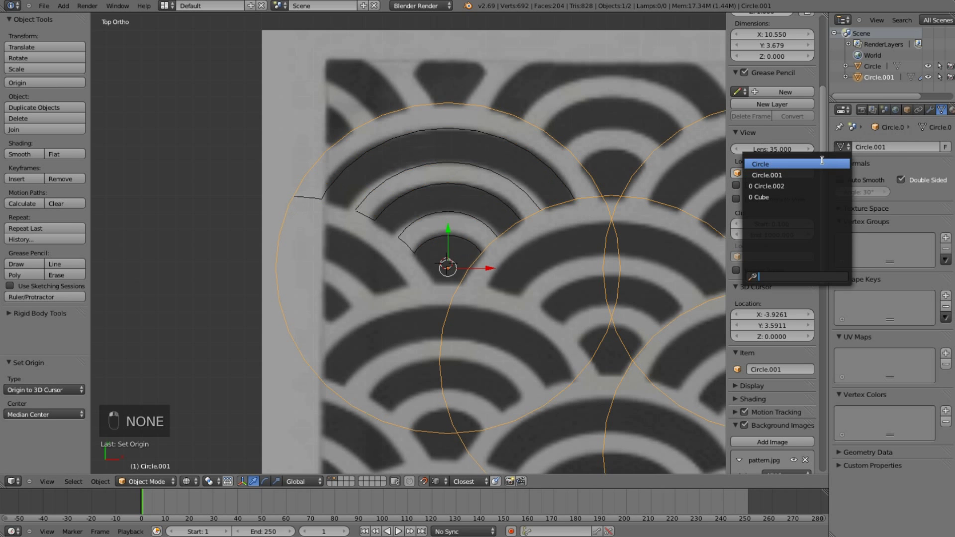
{"action": "left_click", "coordinate": [822, 162]}
{"action": "scroll", "coordinate": [386, 202], "scroll_direction": "down", "scroll_amount": 3}
{"action": "scroll", "coordinate": [389, 199], "scroll_direction": "up", "scroll_amount": 3}
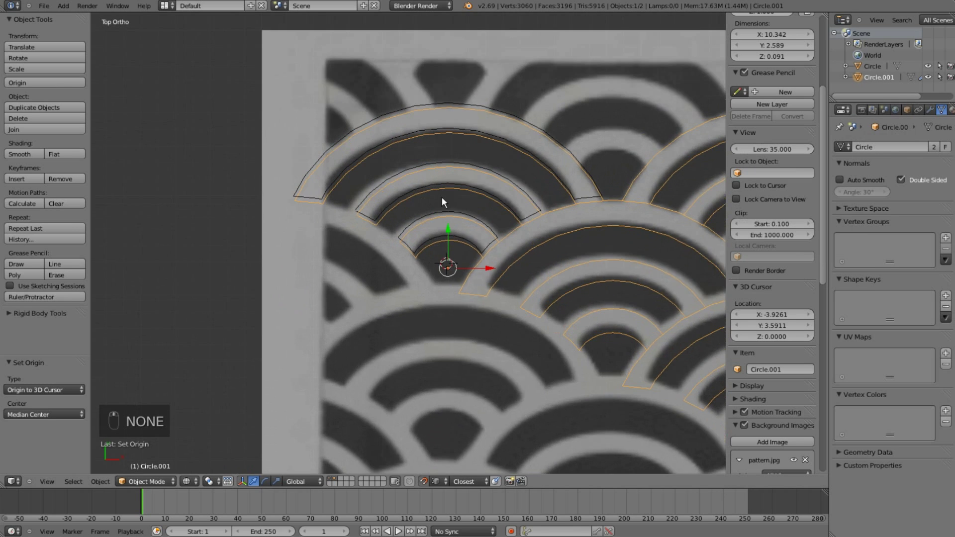
Step: Examine the repeated fan pattern in angled and top views, comparing solid and wireframe shading
{"action": "middle_click_drag", "start_coordinate": [526, 195], "coordinate": [392, 190], "text": "shift"}
{"action": "key", "text": "z"}
{"action": "scroll", "coordinate": [396, 189], "scroll_direction": "down", "scroll_amount": 5}
{"action": "scroll", "coordinate": [379, 210], "scroll_direction": "up", "scroll_amount": 3}
{"action": "mouse_move", "coordinate": [488, 222]}
{"action": "middle_mouse_down", "text": "shift"}
{"action": "mouse_move", "coordinate": [378, 211]}
{"action": "mouse_move", "coordinate": [450, 179]}
{"action": "mouse_move", "coordinate": [426, 208]}
{"action": "mouse_move", "coordinate": [438, 217]}
{"action": "mouse_move", "coordinate": [430, 236]}
{"action": "mouse_move", "coordinate": [494, 235]}
{"action": "middle_mouse_up", "text": "shift"}
{"action": "key", "text": "z"}
{"action": "key", "text": "z"}
{"action": "key", "text": "KP_7"}
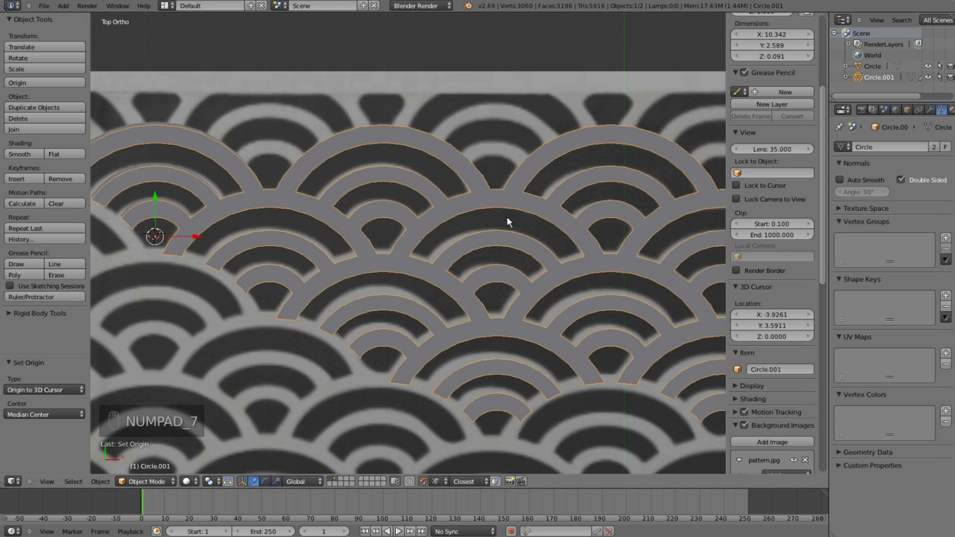
Step: Add a plane over the middle of the fan pattern and open its mesh for editing
{"action": "scroll", "coordinate": [374, 175], "scroll_direction": "up", "scroll_amount": 3}
{"action": "middle_click_drag", "start_coordinate": [513, 246], "coordinate": [458, 243], "text": "shift"}
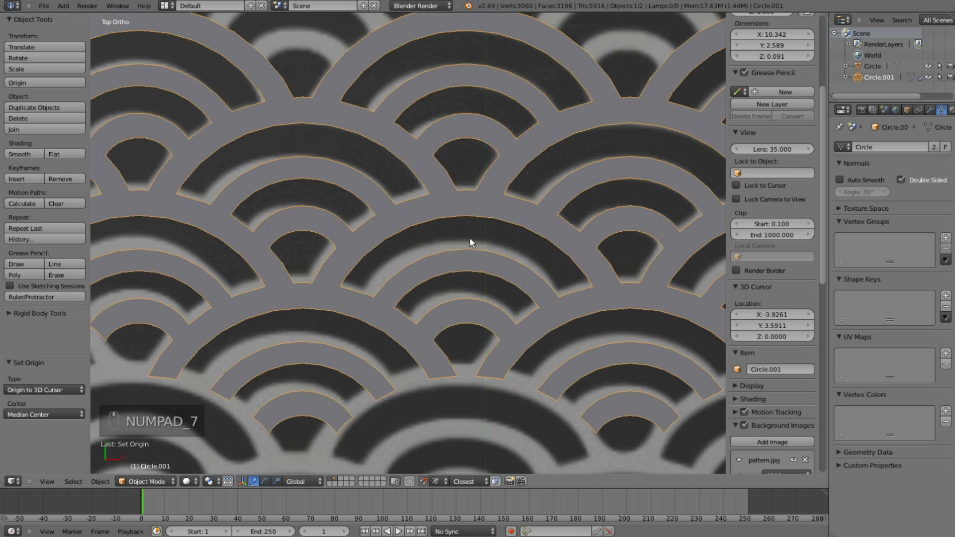
{"action": "key", "text": "shift+a"}
{"action": "mouse_move", "coordinate": [469, 238]}
{"action": "left_click", "coordinate": [511, 238]}
{"action": "scroll", "coordinate": [507, 253], "scroll_direction": "down", "scroll_amount": 2}
{"action": "key", "text": "Tab"}
{"action": "scroll", "coordinate": [400, 151], "scroll_direction": "up", "scroll_amount": 3}
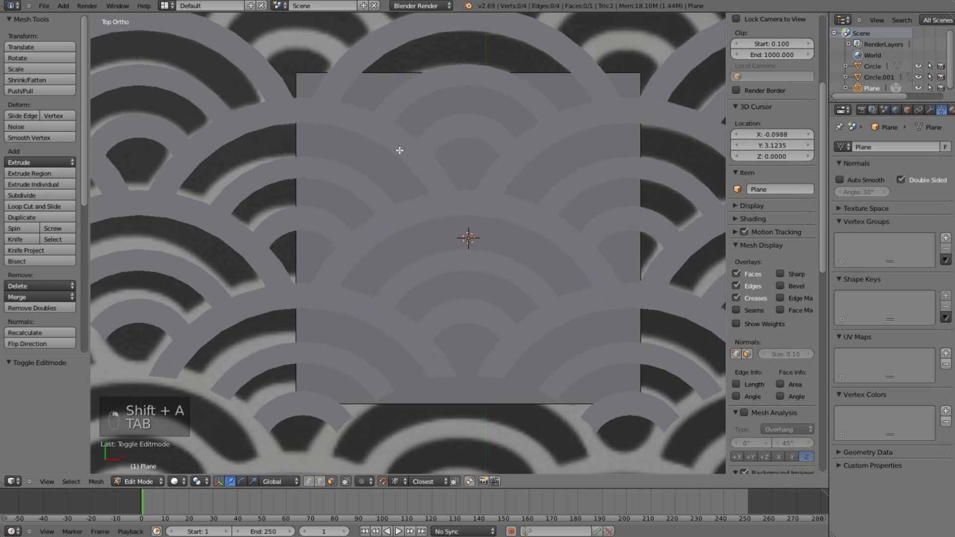
Step: Select the plane's left edge in wireframe shading and snap it along X to the top vertex of the fan it crosses
{"action": "right_click", "coordinate": [294, 74]}
{"action": "right_click", "coordinate": [312, 403], "text": "shift"}
{"action": "scroll", "coordinate": [314, 373], "scroll_direction": "up", "scroll_amount": 3}
{"action": "key", "text": "z"}
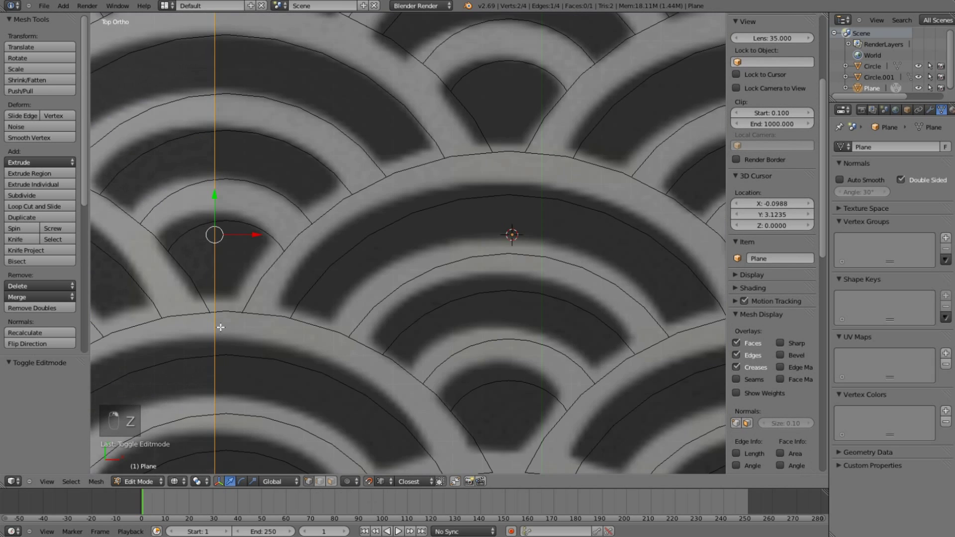
{"action": "scroll", "coordinate": [454, 215], "scroll_direction": "up", "scroll_amount": 5}
{"action": "key", "text": "g"}
{"action": "key", "text": "x"}
{"action": "left_click", "coordinate": [491, 244]}
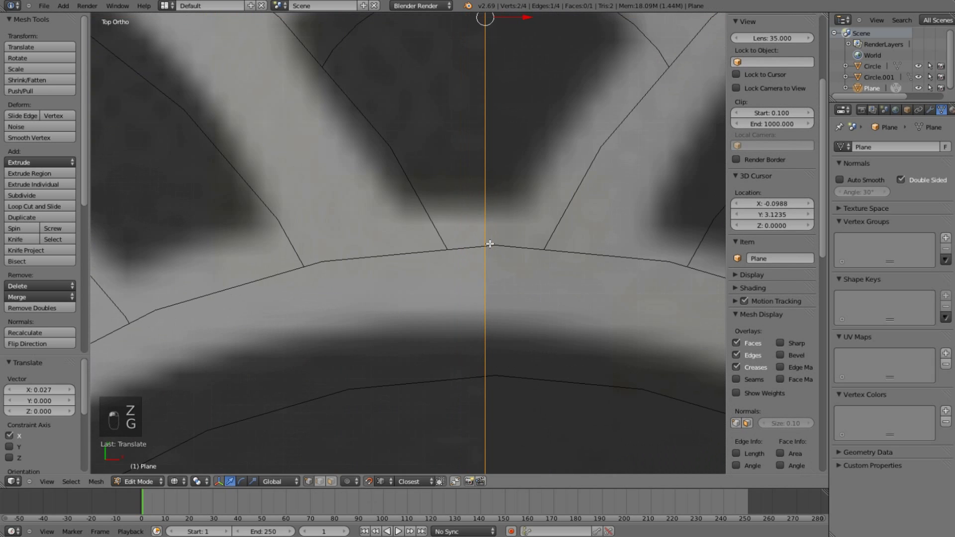
{"action": "key", "text": "g"}
{"action": "left_click", "coordinate": [492, 245]}
{"action": "scroll", "coordinate": [497, 242], "scroll_direction": "down", "scroll_amount": 6}
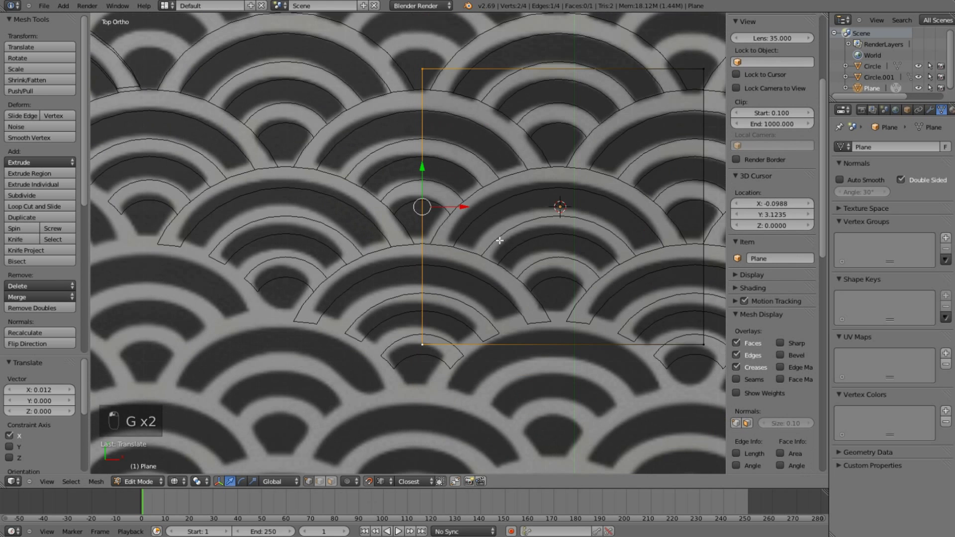
Step: Select the plane's right edge and snap it along X to the top vertex of the fan it crosses
{"action": "middle_click_drag", "start_coordinate": [701, 154], "coordinate": [492, 220], "text": "shift"}
{"action": "right_click", "coordinate": [493, 219], "text": "alt"}
{"action": "scroll", "coordinate": [494, 219], "scroll_direction": "up", "scroll_amount": 4}
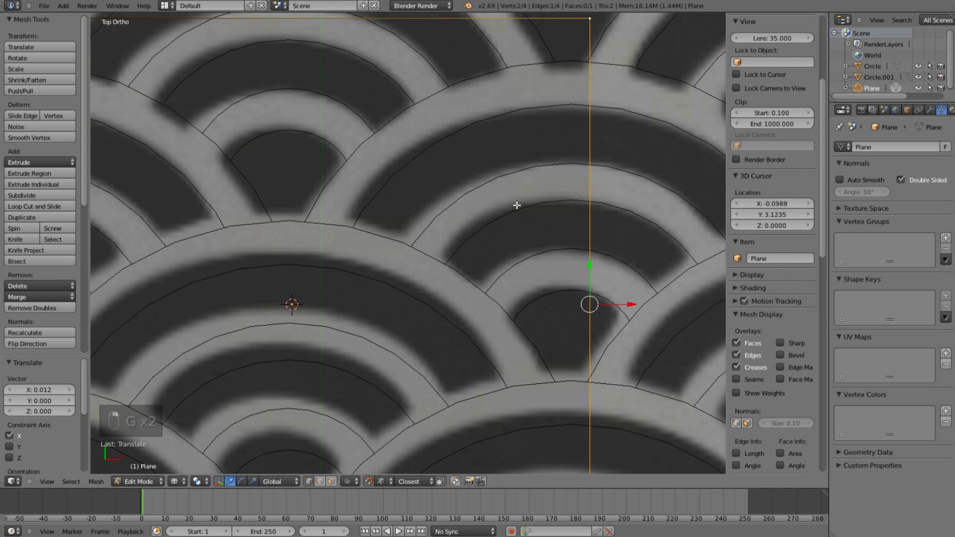
{"action": "middle_click_drag", "start_coordinate": [609, 46], "coordinate": [532, 197], "text": "shift"}
{"action": "key", "text": "g"}
{"action": "key", "text": "x"}
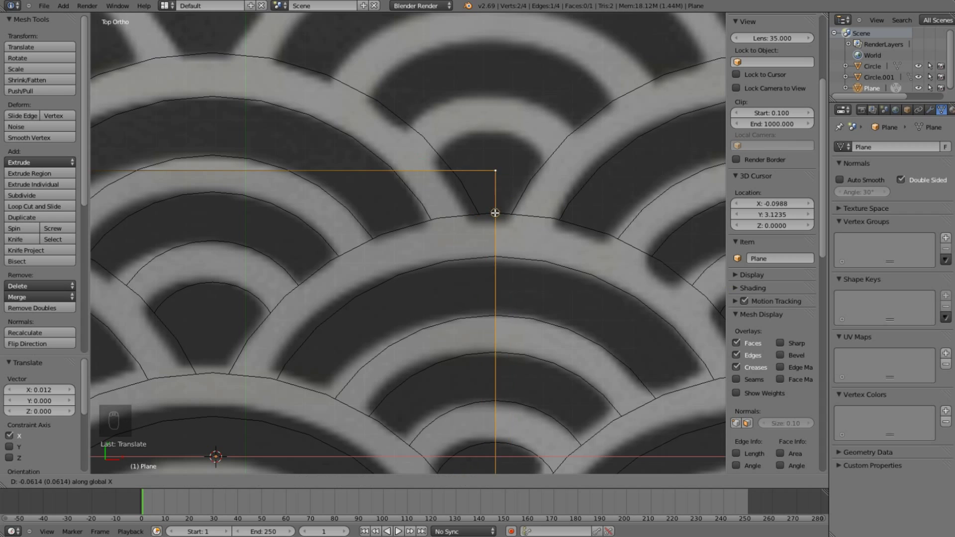
{"action": "left_click", "coordinate": [495, 211]}
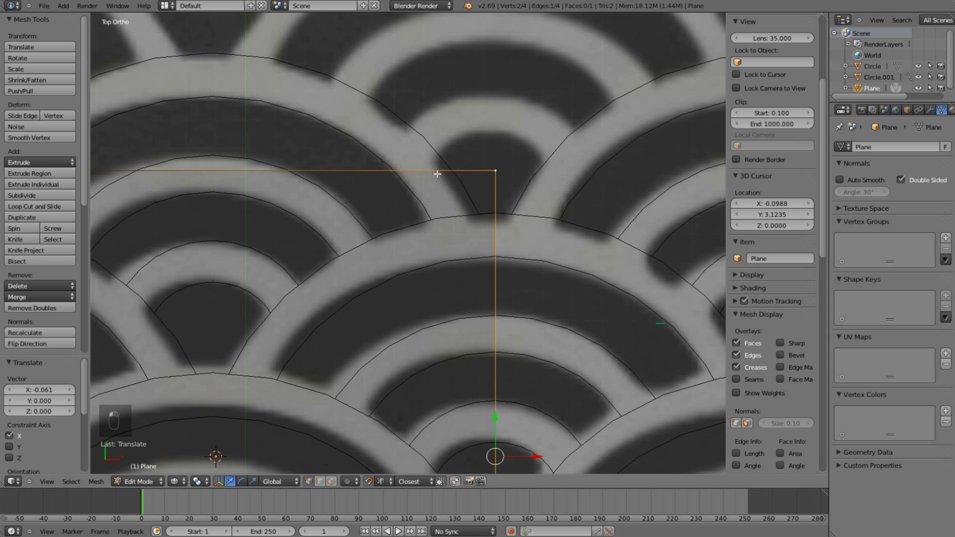
Step: Select the plane's top edge and snap it along Y to the top vertex of the fan just below it
{"action": "right_click", "coordinate": [435, 173]}
{"action": "middle_click_drag", "start_coordinate": [255, 170], "coordinate": [553, 186], "text": "shift"}
{"action": "key", "text": "g"}
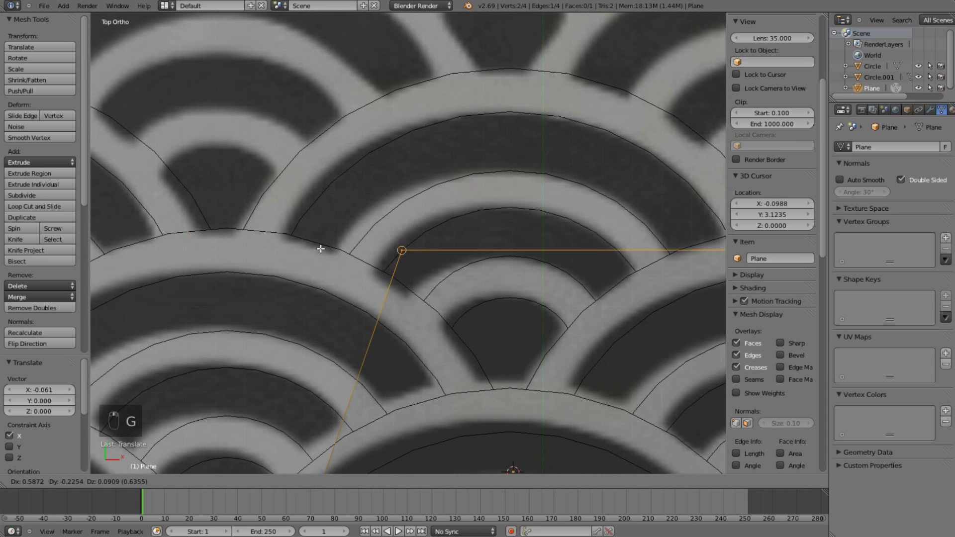
{"action": "key", "text": "z"}
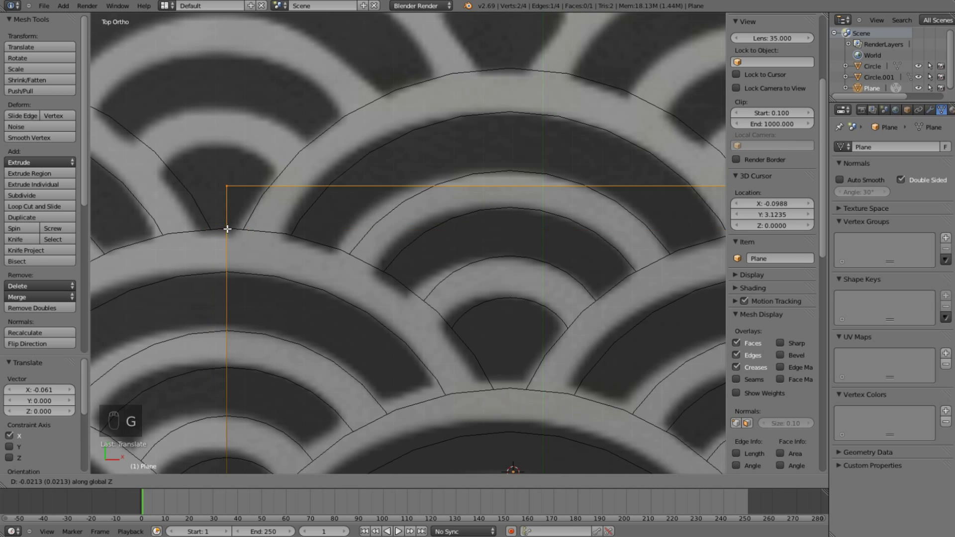
{"action": "right_click", "coordinate": [228, 227]}
{"action": "middle_click_drag", "start_coordinate": [228, 226], "coordinate": [326, 194], "text": "shift"}
{"action": "key", "text": "g"}
{"action": "key", "text": "y"}
{"action": "left_click", "coordinate": [327, 194]}
{"action": "scroll", "coordinate": [395, 205], "scroll_direction": "up", "scroll_amount": 3}
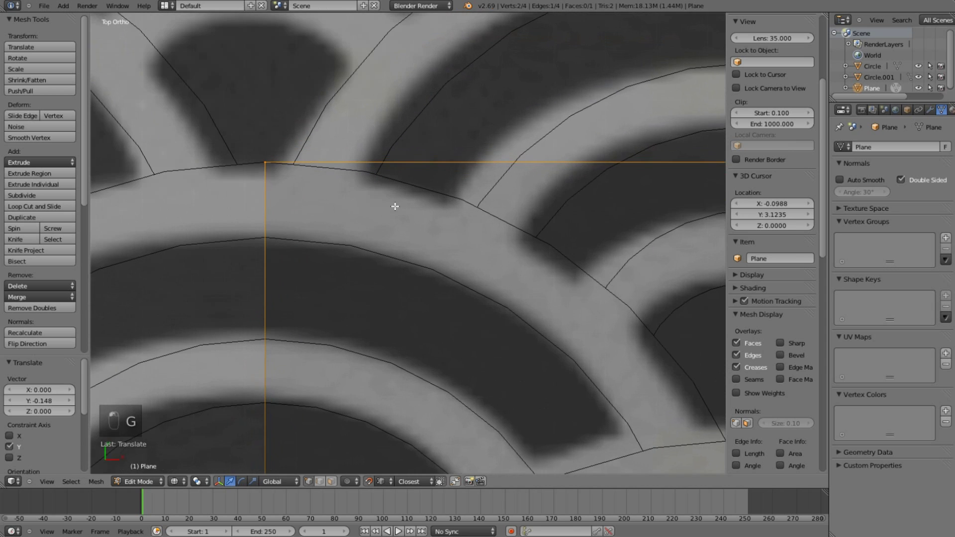
Step: Select the plane's bottom edge and snap it along Y to the fan tops two rows below the top edge
{"action": "scroll", "coordinate": [473, 272], "scroll_direction": "down", "scroll_amount": 6}
{"action": "scroll", "coordinate": [473, 272], "scroll_direction": "down", "scroll_amount": 3}
{"action": "scroll", "coordinate": [433, 218], "scroll_direction": "up", "scroll_amount": 5}
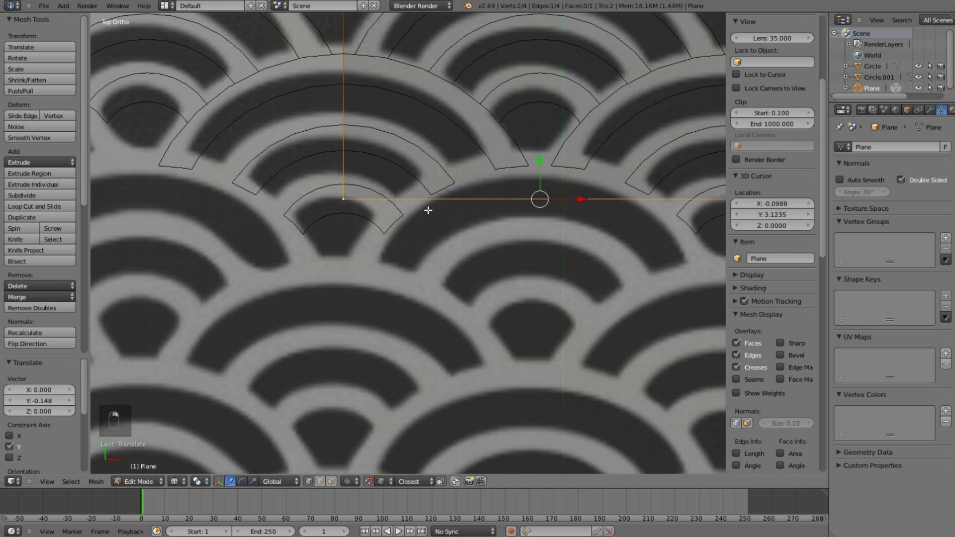
{"action": "scroll", "coordinate": [426, 199], "scroll_direction": "down", "scroll_amount": 3}
{"action": "middle_click_drag", "start_coordinate": [428, 178], "coordinate": [429, 307], "text": "shift"}
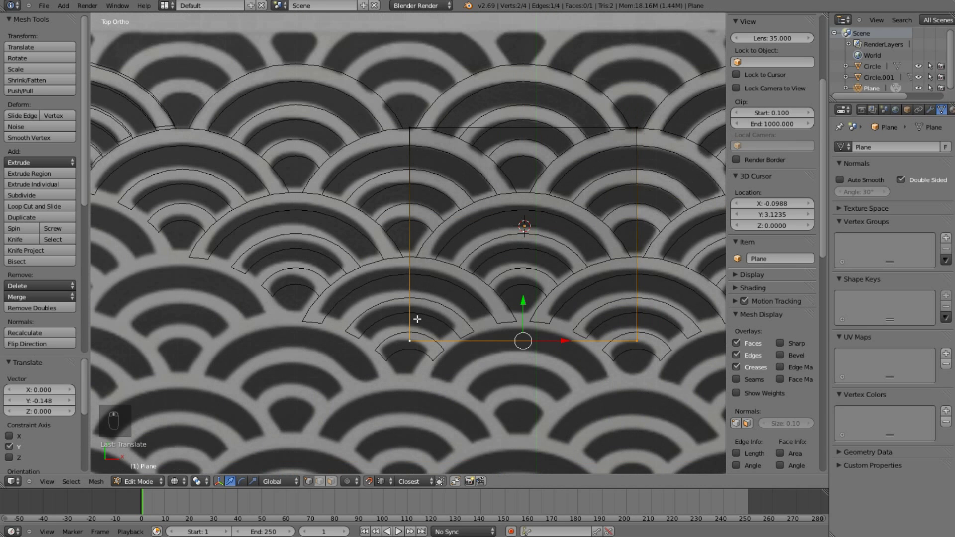
{"action": "key", "text": "g"}
{"action": "key", "text": "y"}
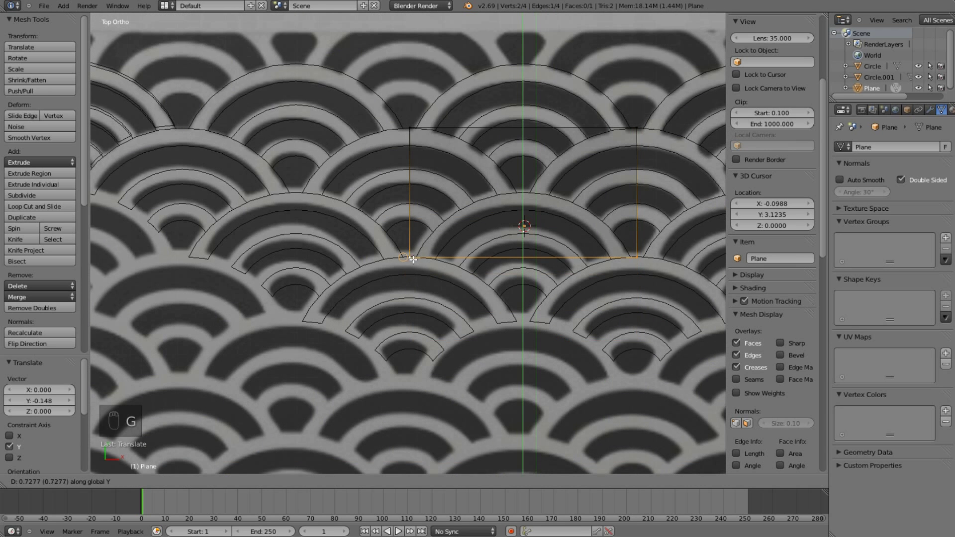
{"action": "left_click", "coordinate": [414, 260]}
{"action": "scroll", "coordinate": [413, 260], "scroll_direction": "up", "scroll_amount": 5}
{"action": "scroll", "coordinate": [400, 268], "scroll_direction": "up", "scroll_amount": 5}
{"action": "key", "text": "g"}
{"action": "key", "text": "y"}
{"action": "left_click", "coordinate": [421, 323]}
{"action": "scroll", "coordinate": [421, 322], "scroll_direction": "down", "scroll_amount": 8}
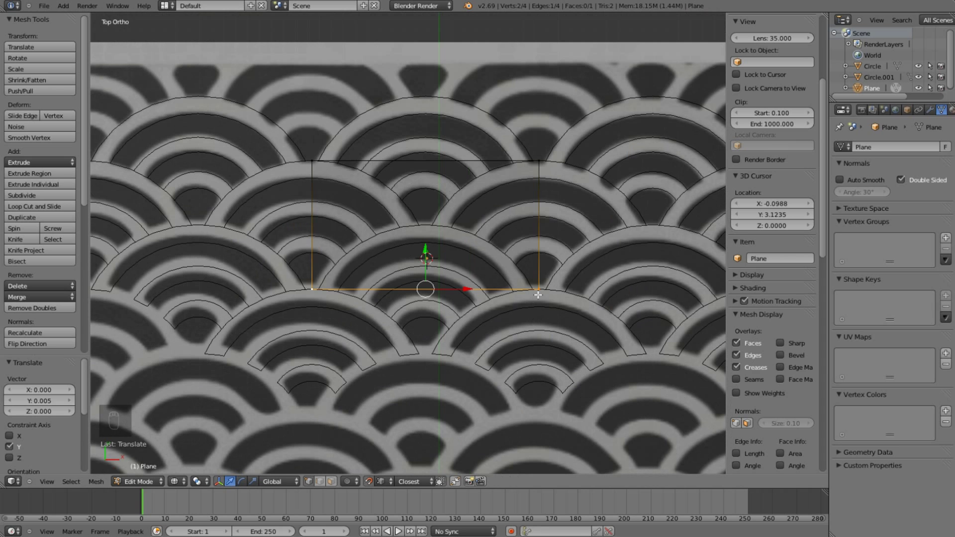
Step: Select the whole plane mesh and split off a UV/Image Editor beside the 3D view
{"action": "key", "text": "a"}
{"action": "key", "text": "a"}
{"action": "key", "text": "a"}
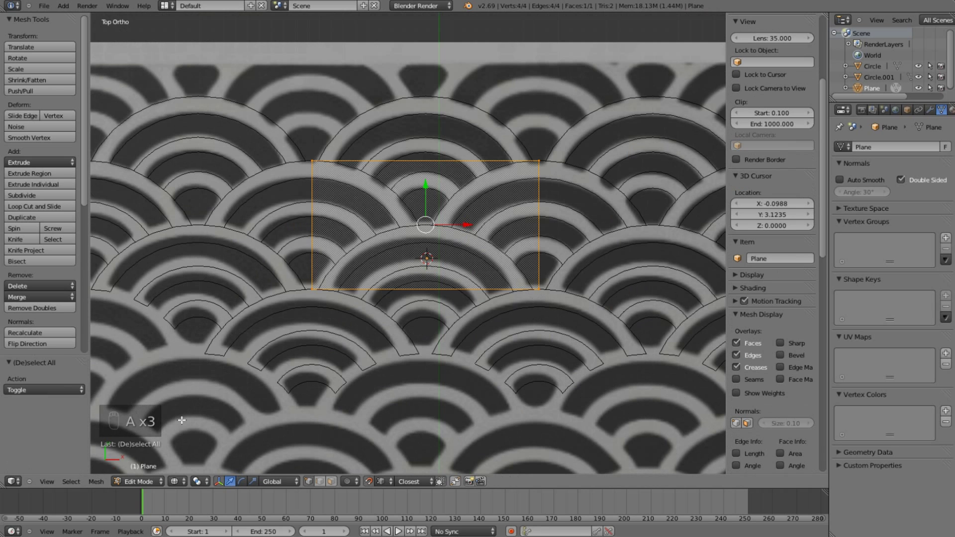
{"action": "left_click_drag", "start_coordinate": [1, 484], "coordinate": [254, 484]}
{"action": "left_click", "coordinate": [13, 482]}
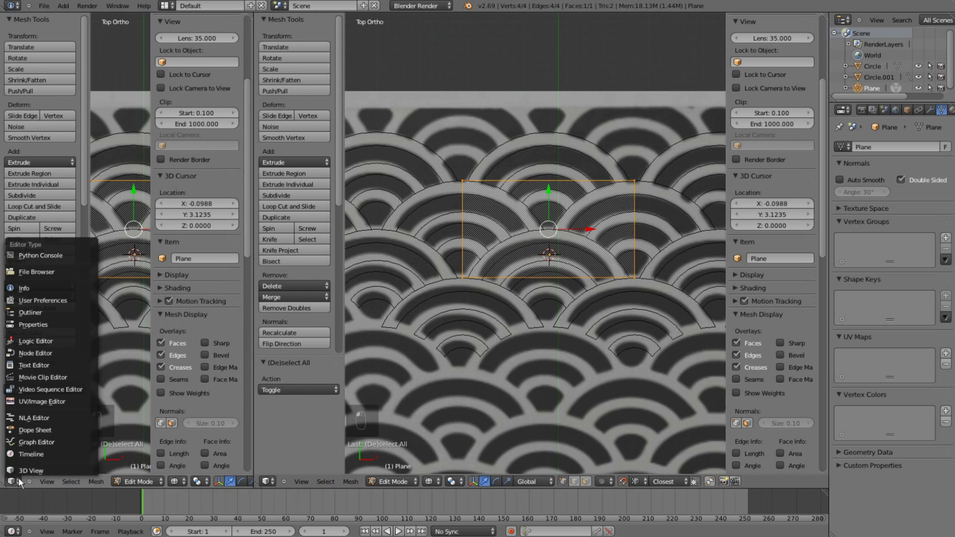
{"action": "left_click", "coordinate": [29, 417]}
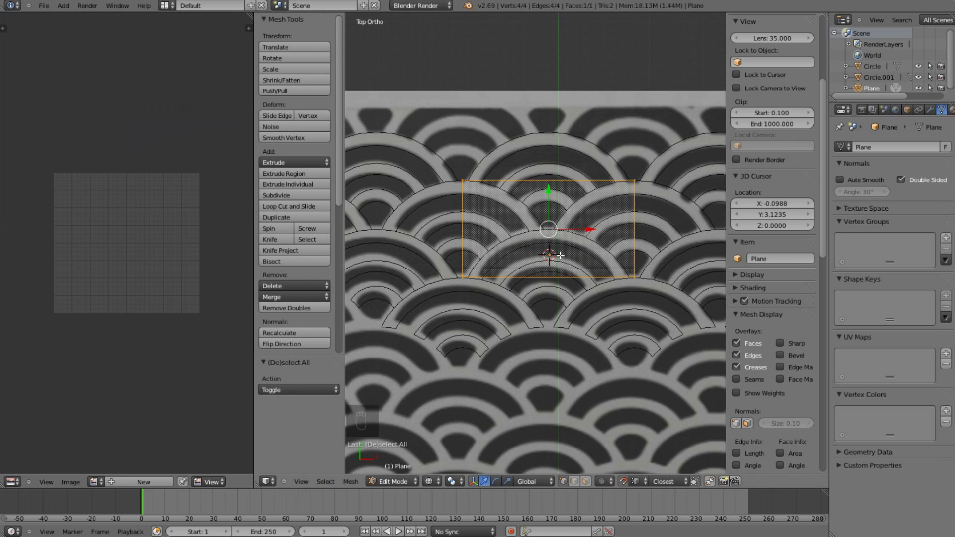
Step: Unwrap the plane with Project from View (Bounds) and create a new blank image for it
{"action": "key", "text": "u"}
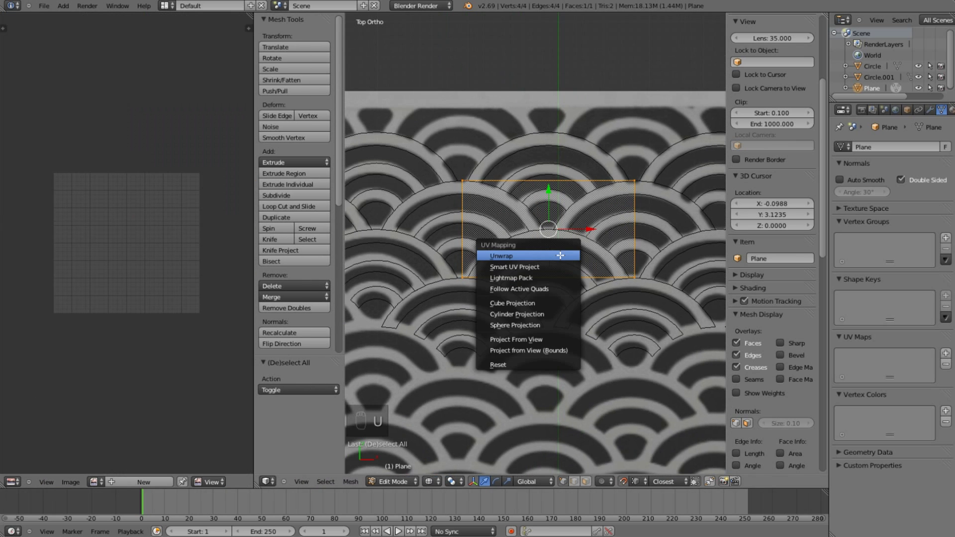
{"action": "left_click", "coordinate": [552, 350]}
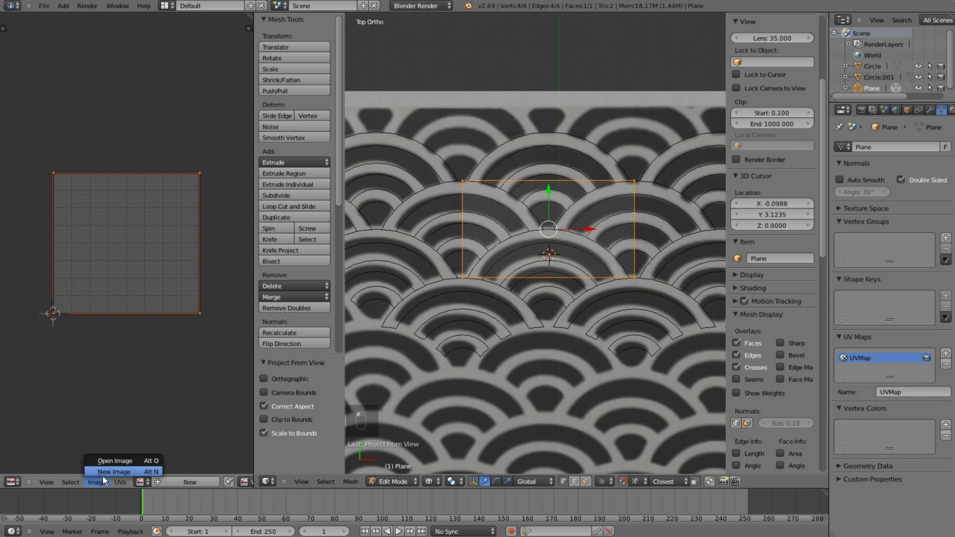
{"action": "key", "text": "alt+n"}
{"action": "left_click", "coordinate": [130, 523]}
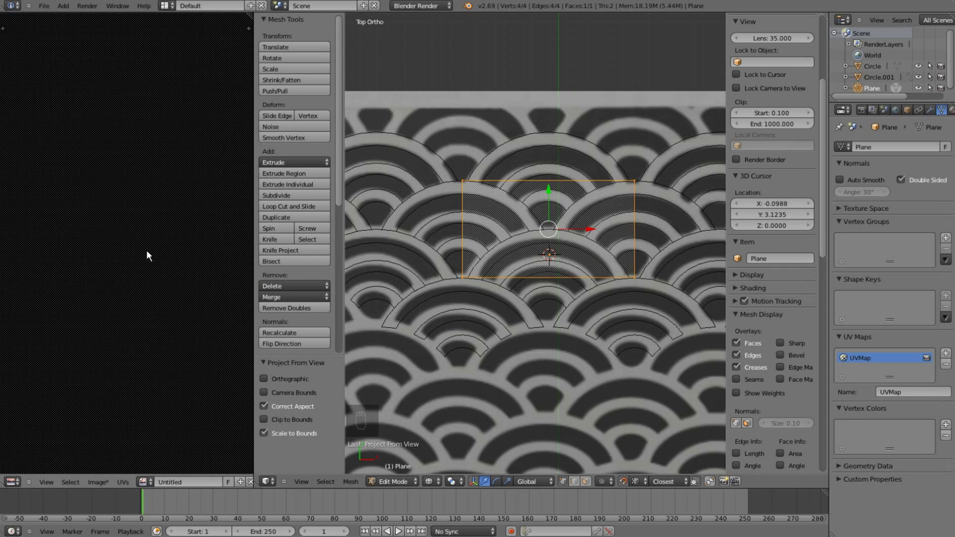
Step: Leave mesh editing, switch to solid shading, turn off snapping and raise the plane 0.031 along Z
{"action": "key", "text": "Tab"}
{"action": "key", "text": "z"}
{"action": "mouse_move", "coordinate": [523, 214]}
{"action": "middle_mouse_down"}
{"action": "mouse_move", "coordinate": [530, 130]}
{"action": "mouse_move", "coordinate": [531, 211]}
{"action": "middle_mouse_up"}
{"action": "key", "text": "g"}
{"action": "key", "text": "shift+Tab"}
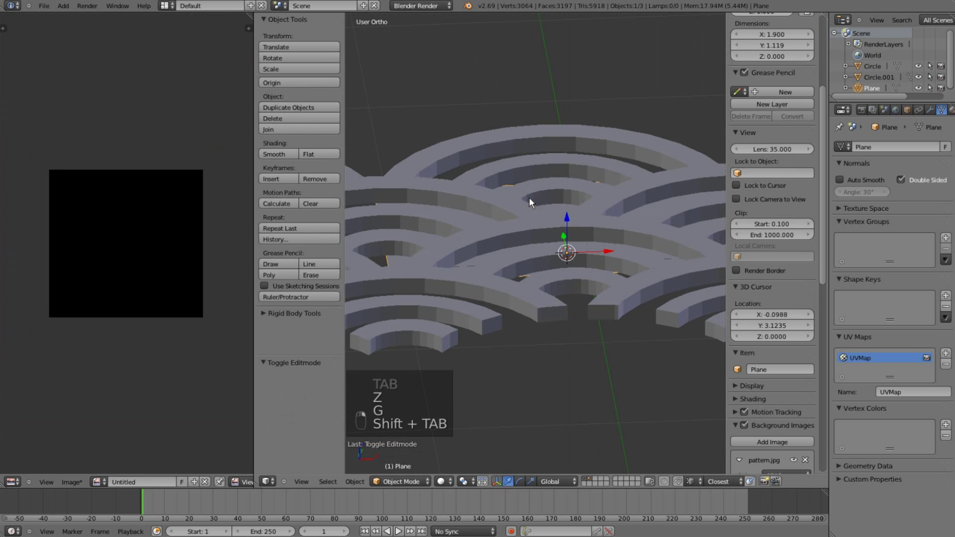
{"action": "key", "text": "g"}
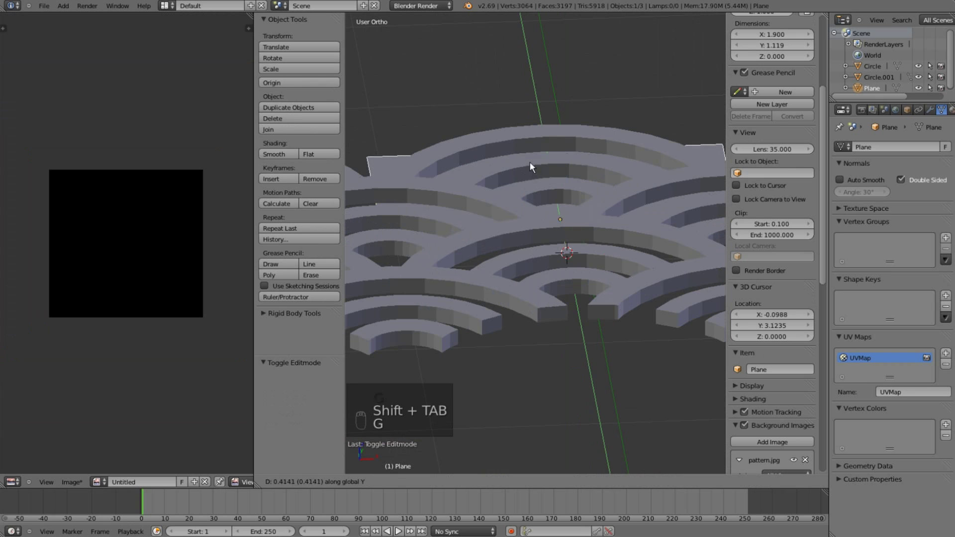
{"action": "key", "text": "g"}
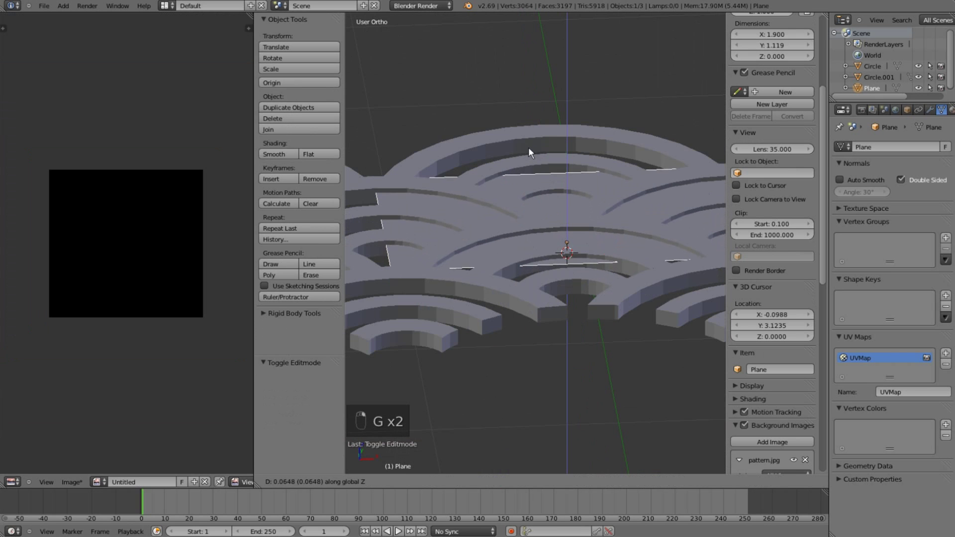
{"action": "left_click", "coordinate": [530, 156]}
{"action": "middle_click_drag", "start_coordinate": [530, 156], "coordinate": [520, 255]}
Step: Give the fan pattern object Circle.001 a new material with a white diffuse color
{"action": "right_click", "coordinate": [533, 112]}
{"action": "left_click", "coordinate": [949, 111]}
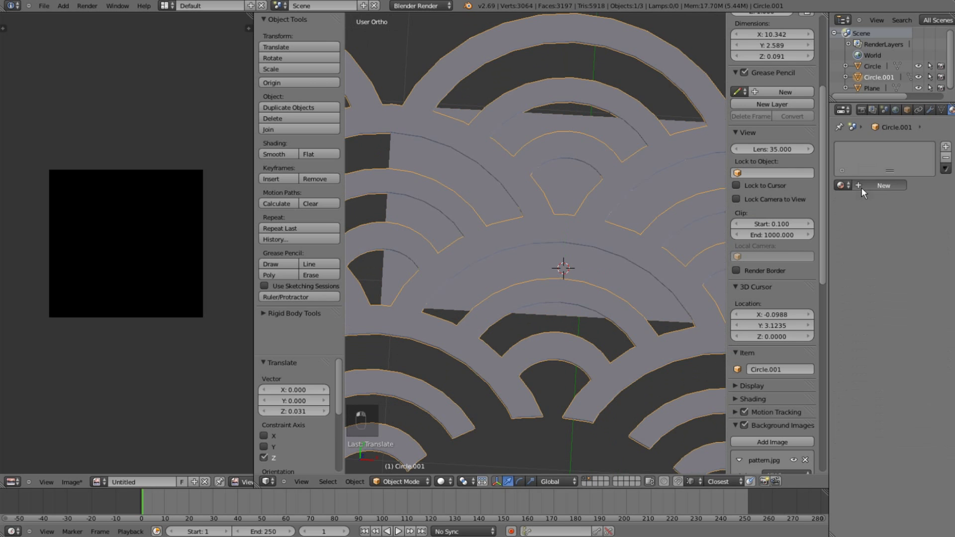
{"action": "left_click", "coordinate": [860, 185]}
{"action": "left_click", "coordinate": [859, 320]}
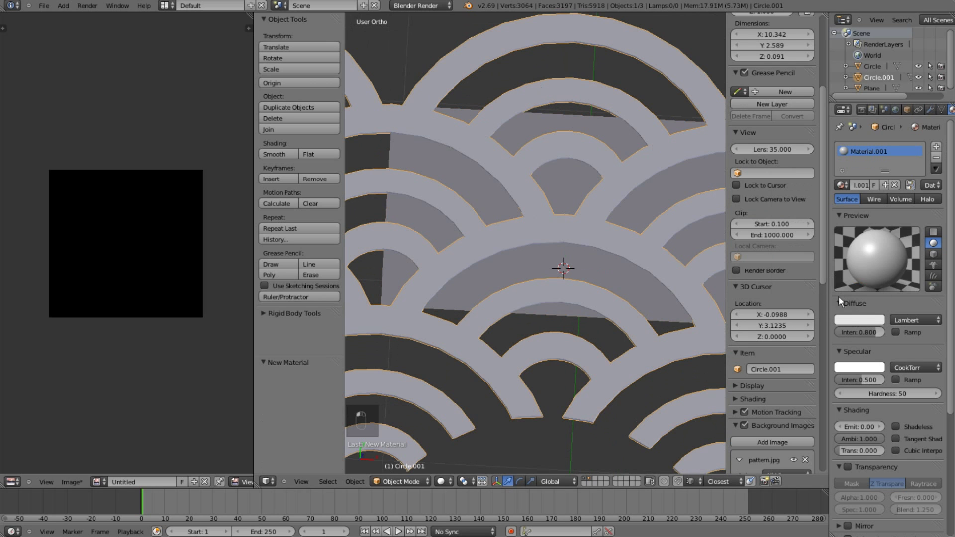
{"action": "left_click", "coordinate": [859, 320]}
Step: Give the plane a new material with a black diffuse color
{"action": "right_click", "coordinate": [593, 124]}
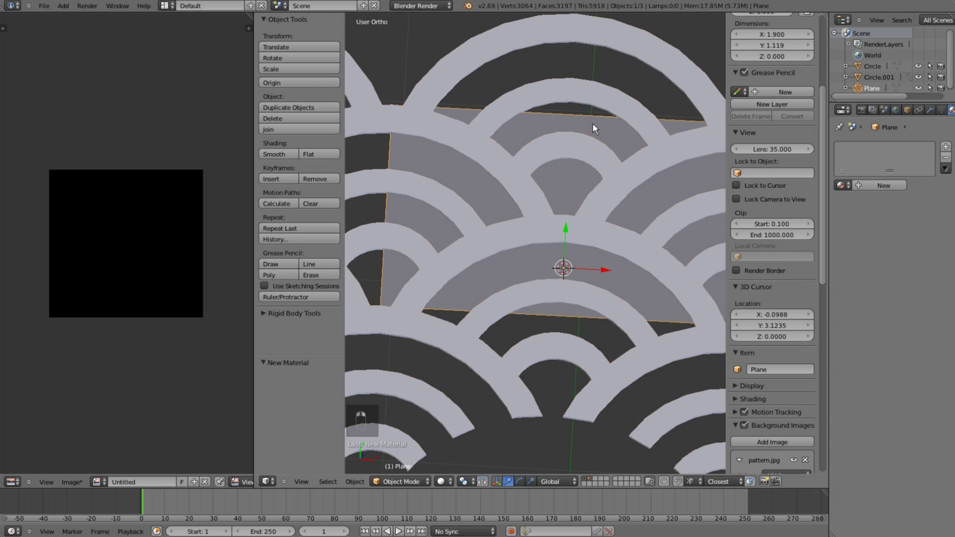
{"action": "left_click", "coordinate": [860, 185]}
{"action": "left_click", "coordinate": [860, 319]}
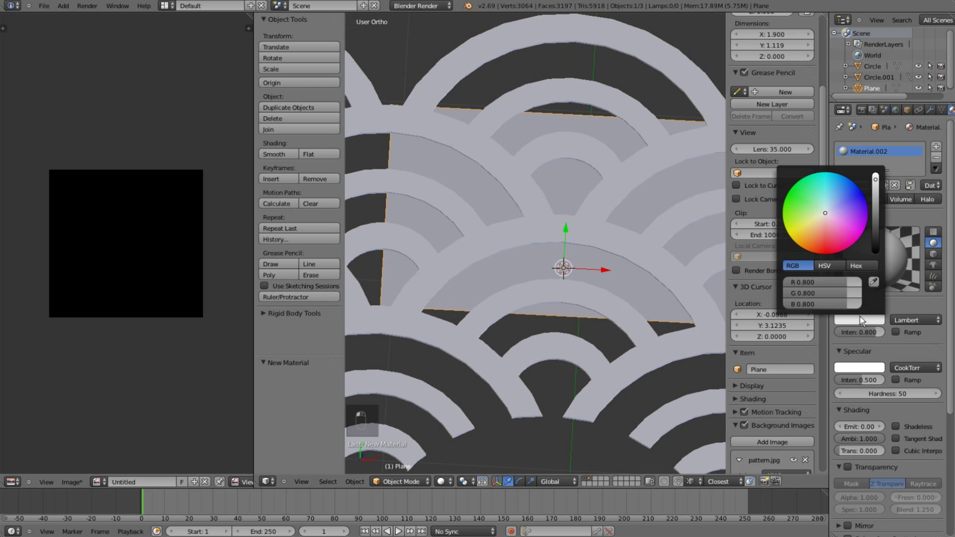
{"action": "left_click_drag", "start_coordinate": [869, 213], "coordinate": [870, 284]}
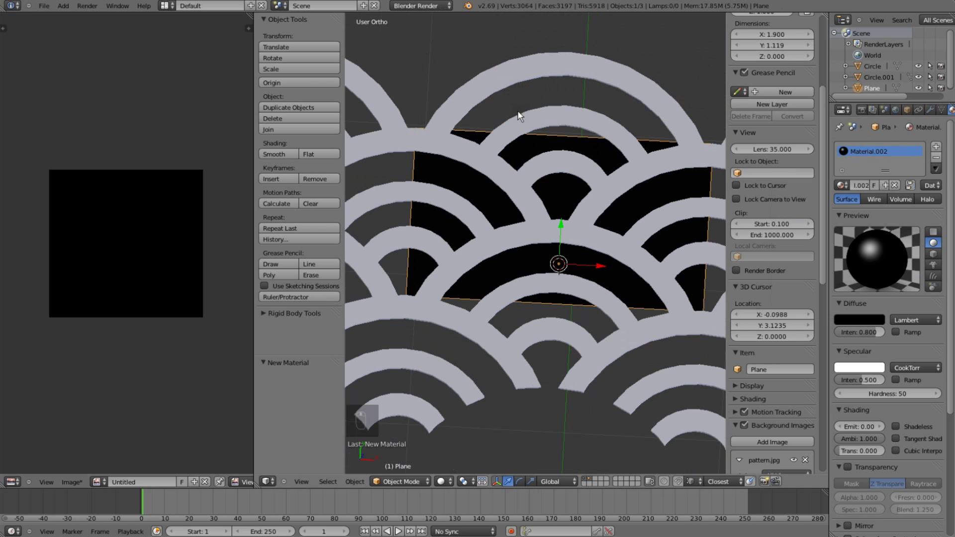
Step: Bake the fan pattern onto the plane with the plane active, using Textures bake mode and Selected to Active
{"action": "right_click", "coordinate": [567, 63]}
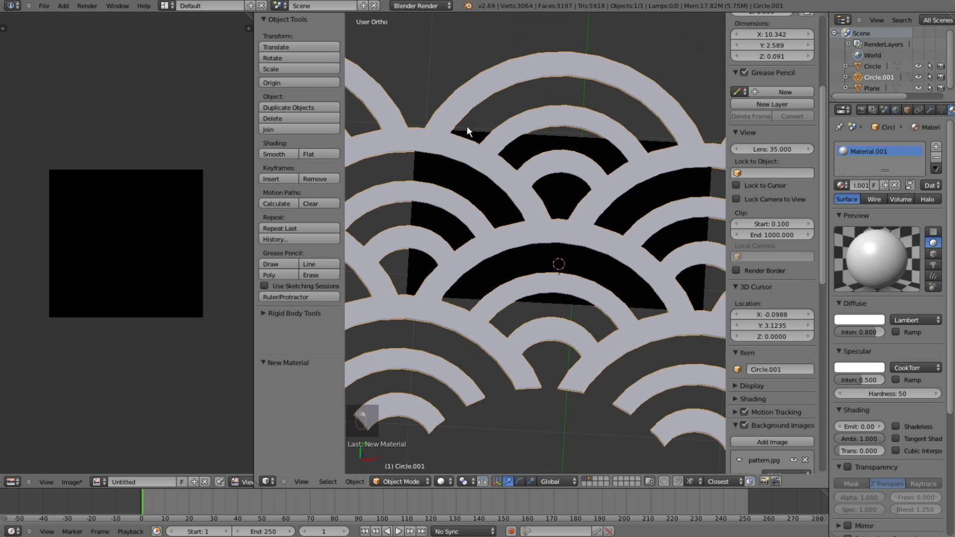
{"action": "right_click", "coordinate": [430, 170]}
{"action": "left_click", "coordinate": [865, 110]}
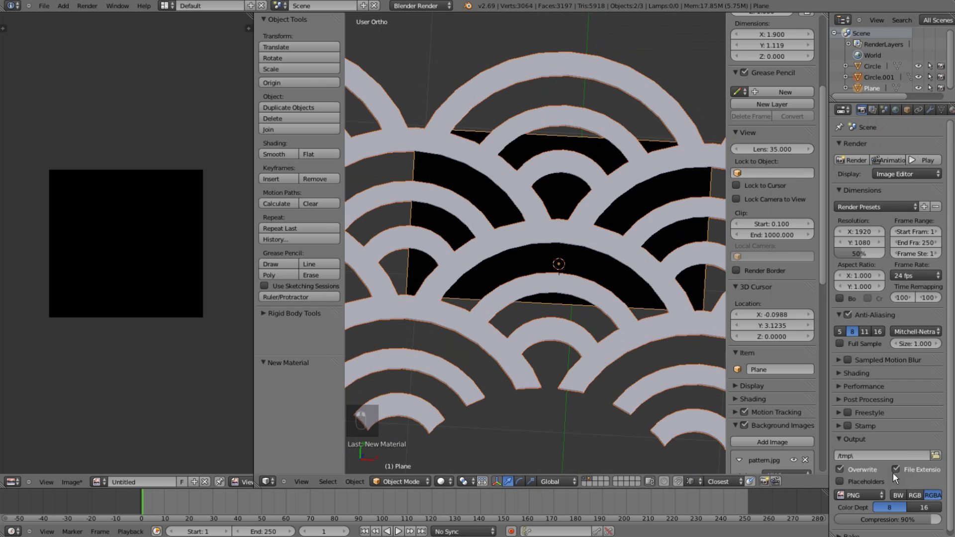
{"action": "scroll", "coordinate": [895, 499], "scroll_direction": "down", "scroll_amount": 5}
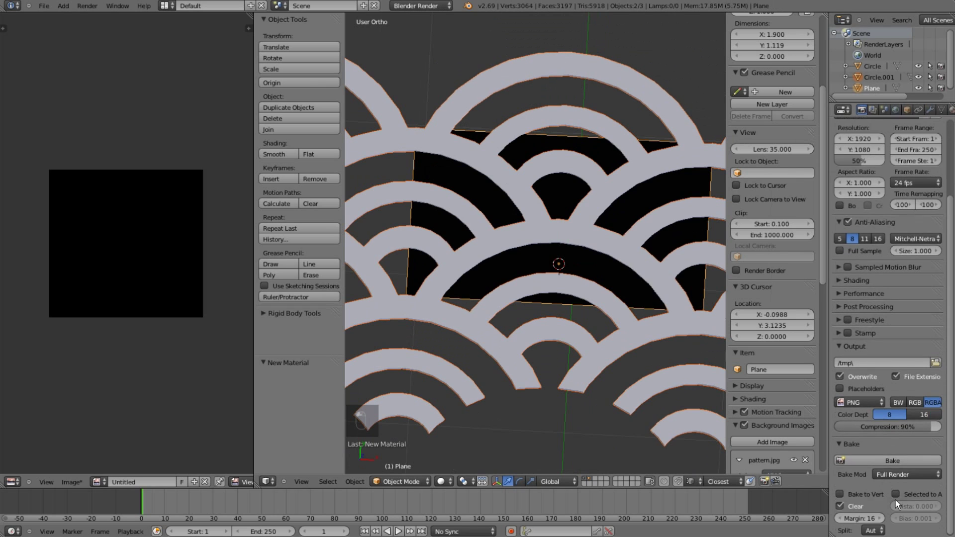
{"action": "left_click", "coordinate": [900, 470]}
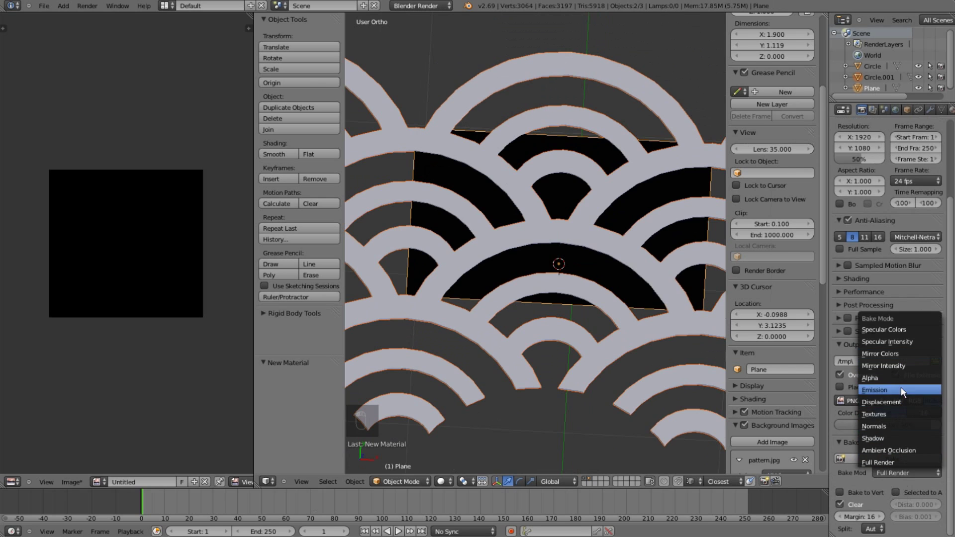
{"action": "left_click", "coordinate": [903, 413]}
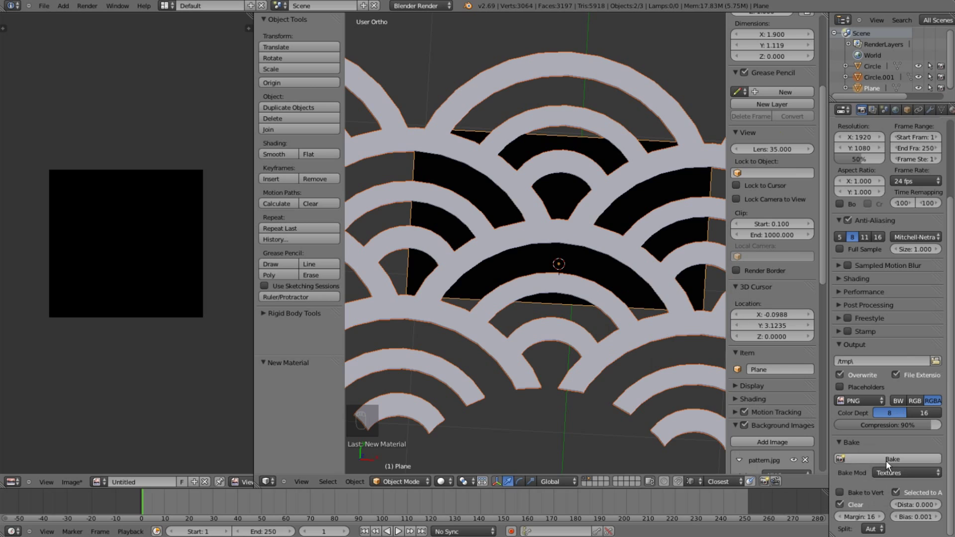
{"action": "left_click", "coordinate": [885, 459]}
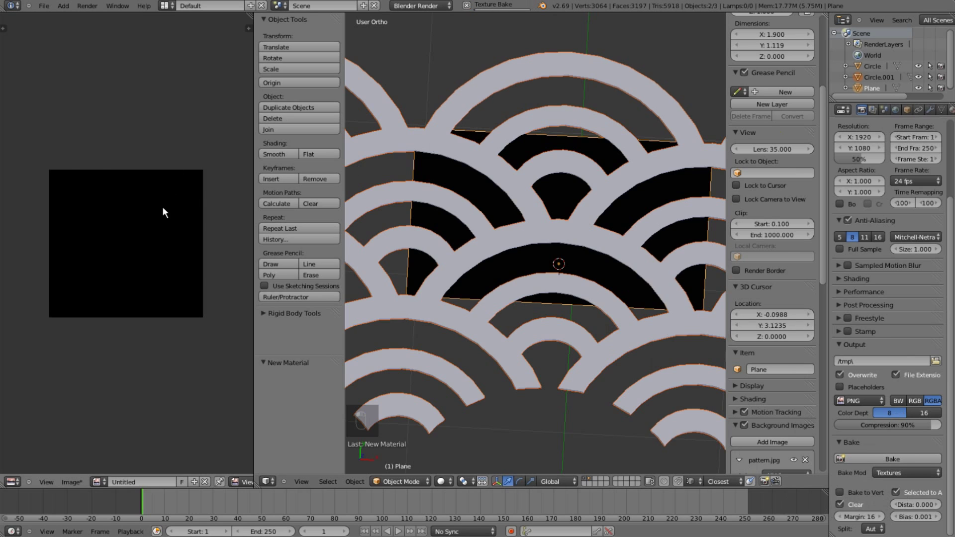
Step: Isolate the plane in local view and show it from the top with textured shading
{"action": "right_click", "coordinate": [459, 184]}
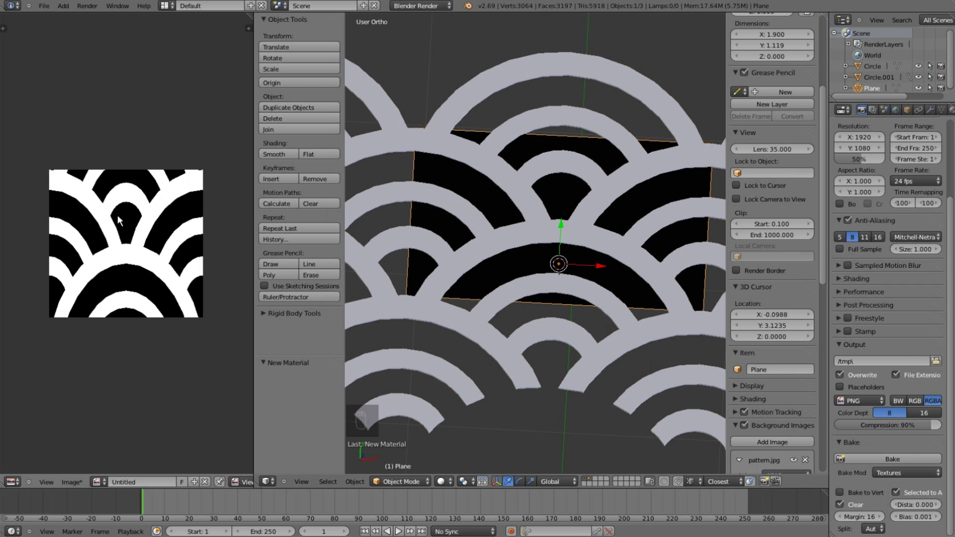
{"action": "key", "text": "KP_Divide"}
{"action": "key", "text": "KP_Divide"}
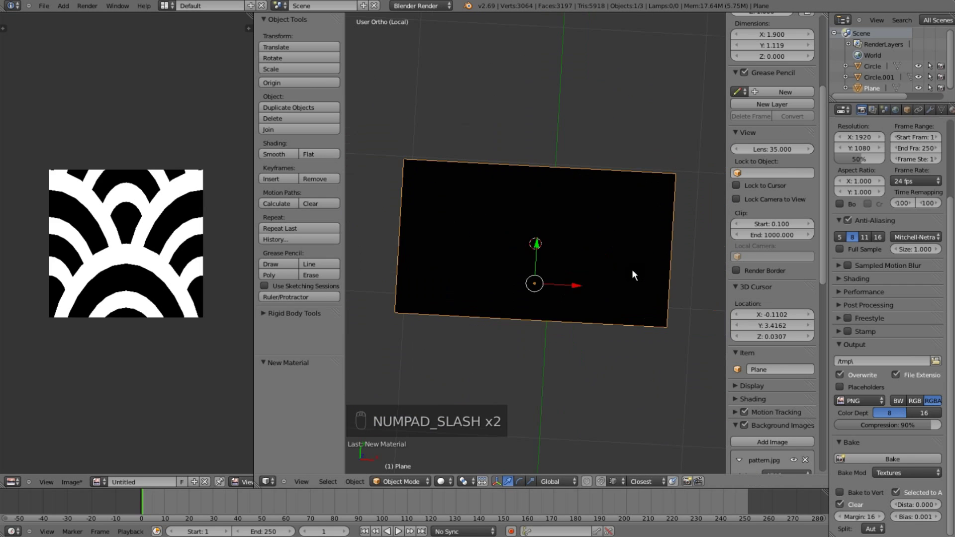
{"action": "key", "text": "KP_1"}
{"action": "key", "text": "KP_7"}
{"action": "key", "text": "alt+z"}
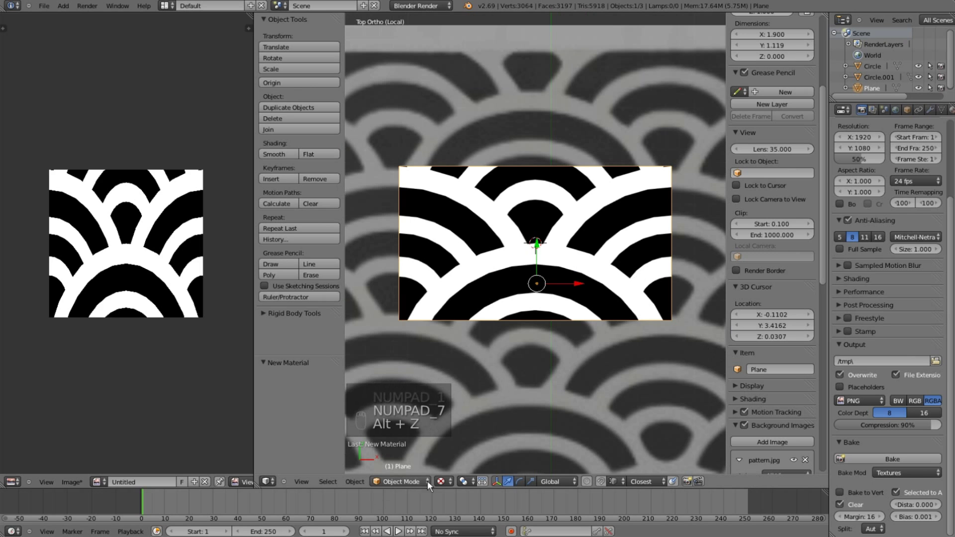
{"action": "left_click", "coordinate": [440, 481]}
{"action": "middle_click_drag", "start_coordinate": [586, 241], "coordinate": [552, 219], "text": "shift"}
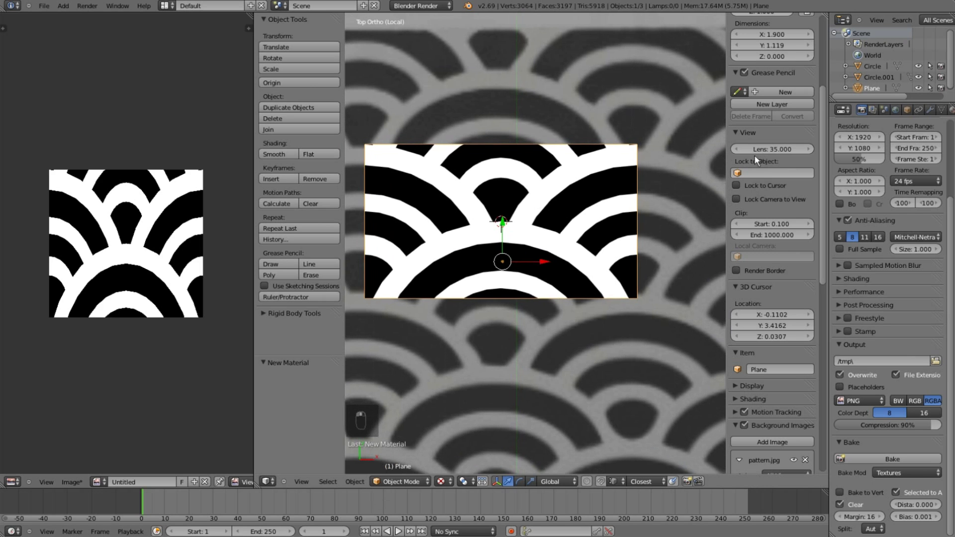
Step: Add an Array modifier to the plane with a count of 4, repeating the texture along X at relative offset 1.000
{"action": "left_click", "coordinate": [930, 109]}
{"action": "left_click", "coordinate": [878, 147]}
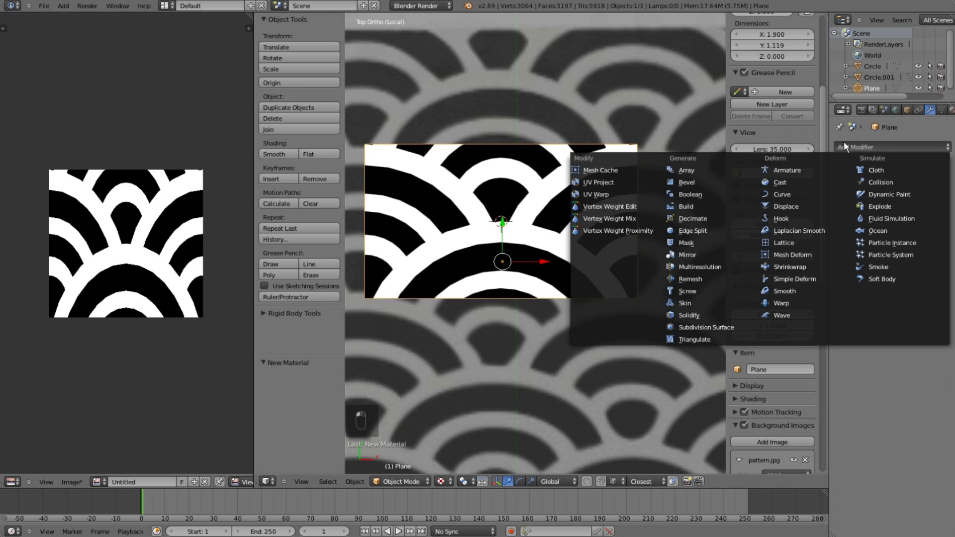
{"action": "left_click", "coordinate": [725, 165]}
{"action": "middle_click_drag", "start_coordinate": [616, 196], "coordinate": [571, 197], "text": "shift"}
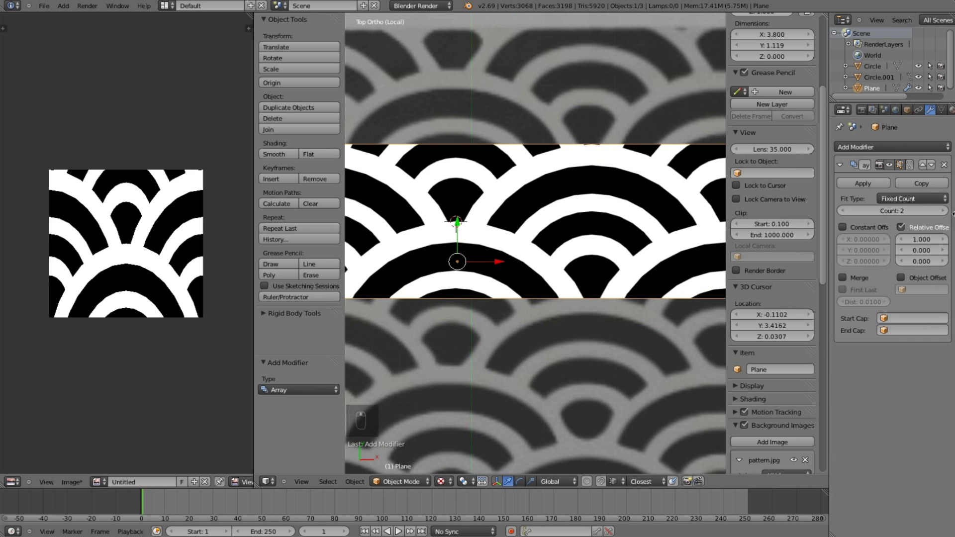
{"action": "left_click", "coordinate": [944, 211]}
{"action": "left_click", "coordinate": [944, 211]}
{"action": "scroll", "coordinate": [524, 237], "scroll_direction": "down", "scroll_amount": 6}
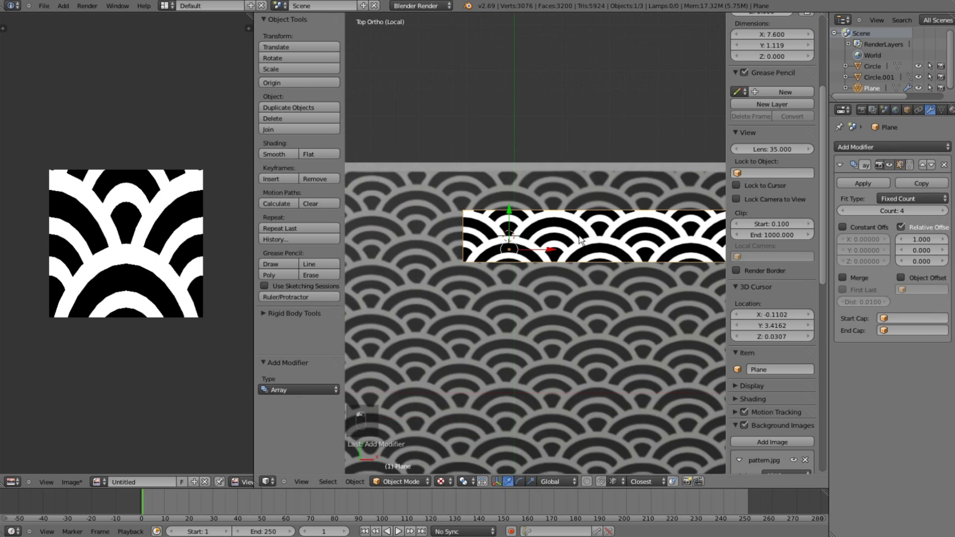
{"action": "middle_click_drag", "start_coordinate": [618, 201], "coordinate": [592, 204], "text": "shift"}
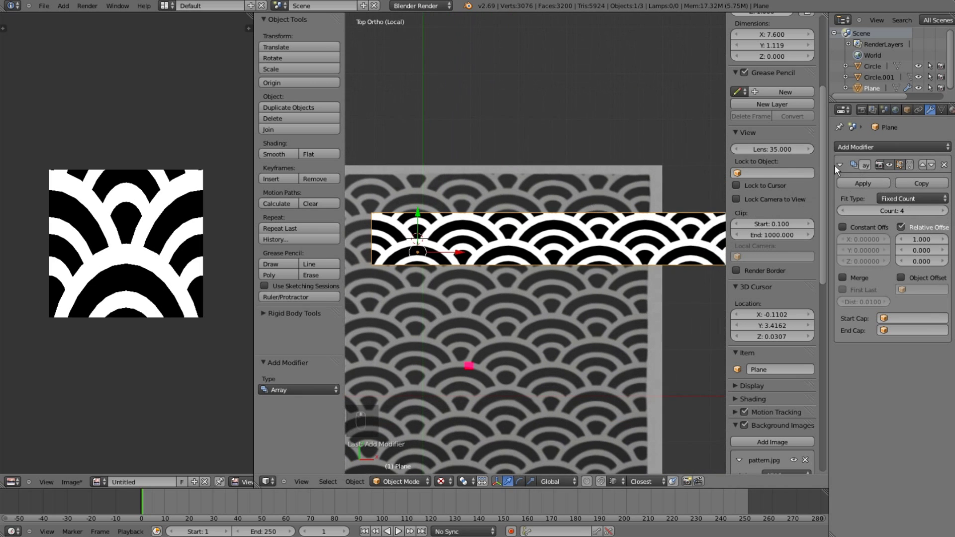
Step: Add a second Array modifier to the plane with relative offset 0.000 in X and 1.000 in Y
{"action": "left_click", "coordinate": [864, 148]}
{"action": "left_click", "coordinate": [743, 171]}
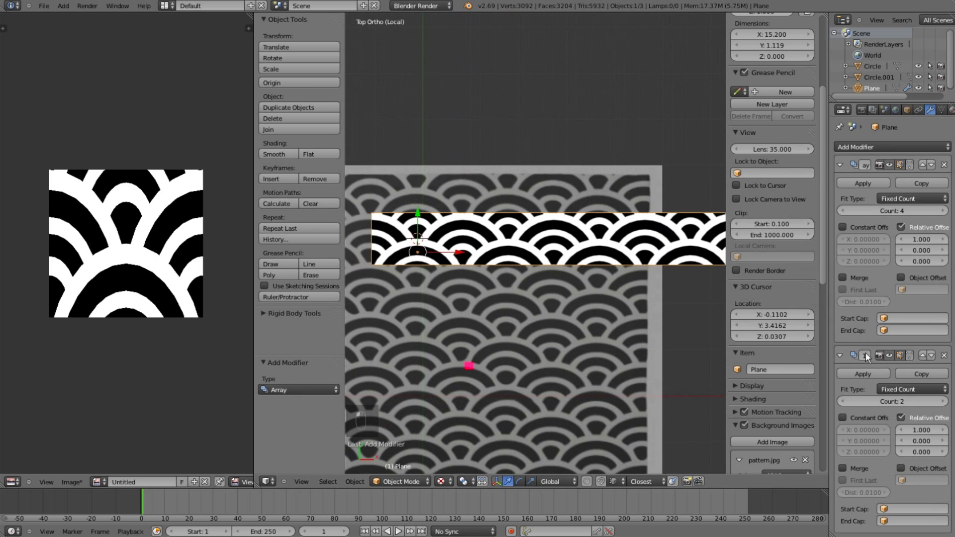
{"action": "key", "text": "ctrl+c"}
{"action": "key", "text": "ctrl+c"}
{"action": "key", "text": "ctrl+c"}
{"action": "key", "text": "ctrl+v"}
{"action": "scroll", "coordinate": [503, 268], "scroll_direction": "up", "scroll_amount": 5}
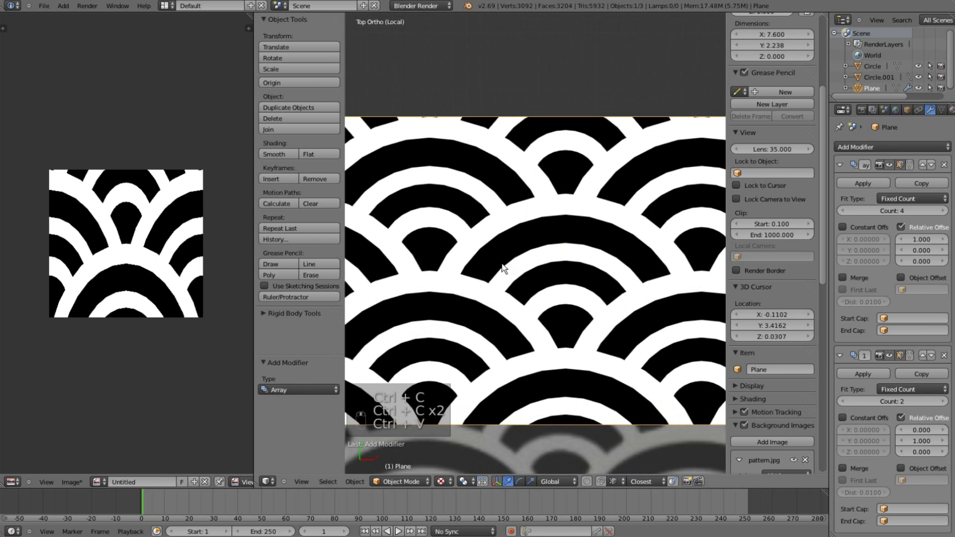
{"action": "scroll", "coordinate": [502, 221], "scroll_direction": "down", "scroll_amount": 5}
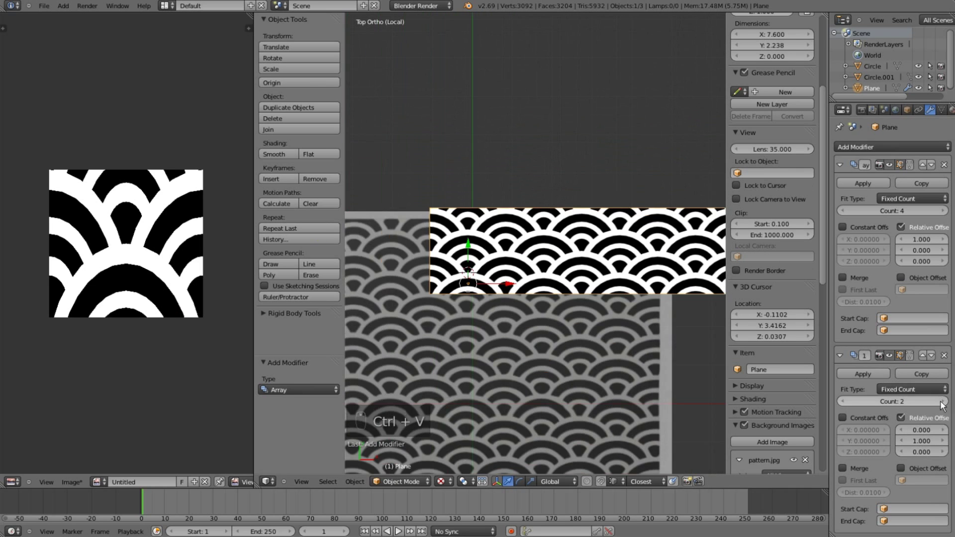
Step: Set the count of the second Array modifier, which repeats along Y, to 8
{"action": "left_click", "coordinate": [942, 401]}
{"action": "left_click", "coordinate": [942, 401]}
{"action": "left_click", "coordinate": [942, 402]}
{"action": "left_click", "coordinate": [941, 402]}
{"action": "left_click", "coordinate": [941, 402]}
{"action": "left_click", "coordinate": [941, 401]}
{"action": "scroll", "coordinate": [664, 274], "scroll_direction": "down", "scroll_amount": 2}
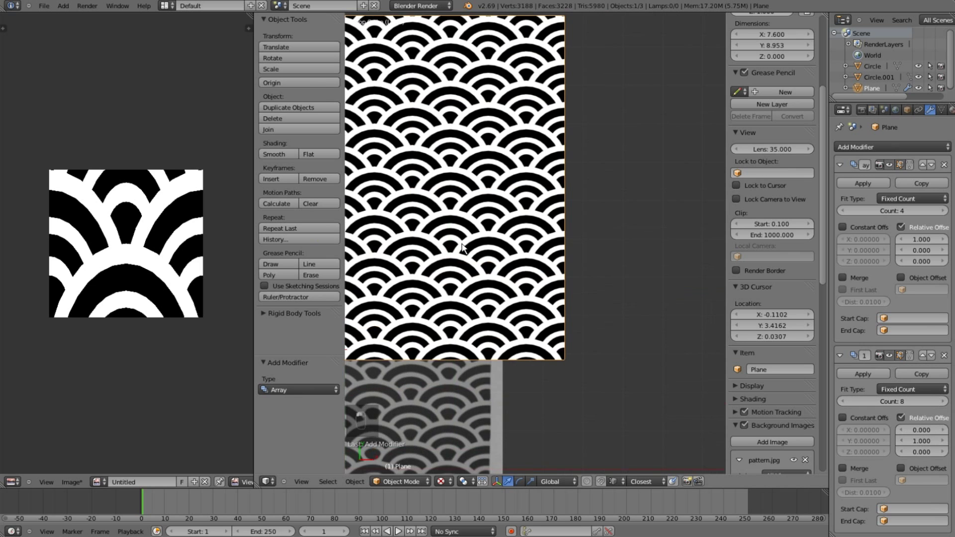
{"action": "scroll", "coordinate": [663, 272], "scroll_direction": "down", "scroll_amount": 4}
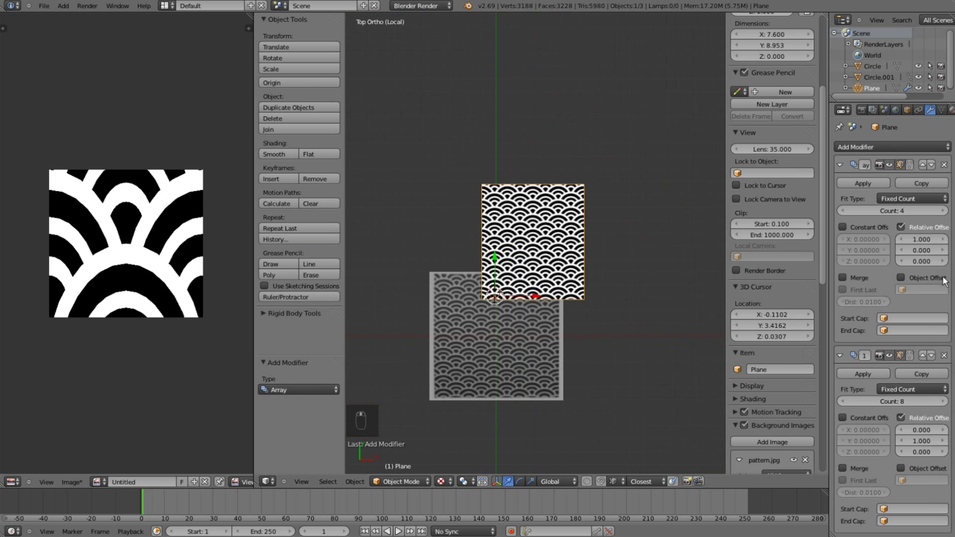
Step: Set the first Array modifier's count to 7 and inspect the tiled surface for seams from an angle
{"action": "left_click", "coordinate": [941, 211]}
{"action": "left_click", "coordinate": [941, 211]}
{"action": "left_click", "coordinate": [941, 211]}
{"action": "middle_click_drag", "start_coordinate": [582, 239], "coordinate": [622, 219]}
{"action": "scroll", "coordinate": [622, 218], "scroll_direction": "up", "scroll_amount": 5}
{"action": "scroll", "coordinate": [156, 236], "scroll_direction": "up", "scroll_amount": 3}
{"action": "scroll", "coordinate": [110, 239], "scroll_direction": "down", "scroll_amount": 3}
Step: Start saving the baked image as a new file on drive F: in JPEG format
{"action": "left_click", "coordinate": [72, 482]}
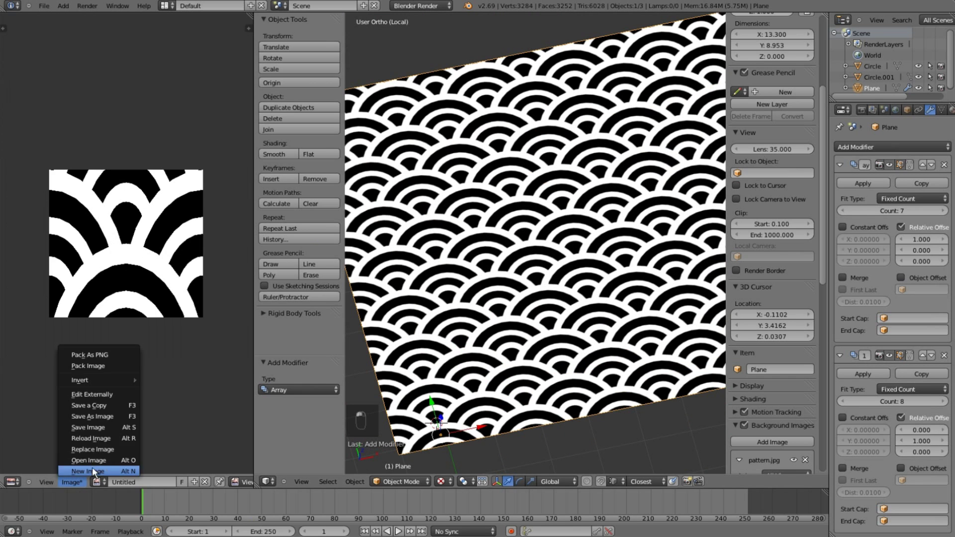
{"action": "left_click", "coordinate": [115, 418]}
{"action": "left_click", "coordinate": [34, 97]}
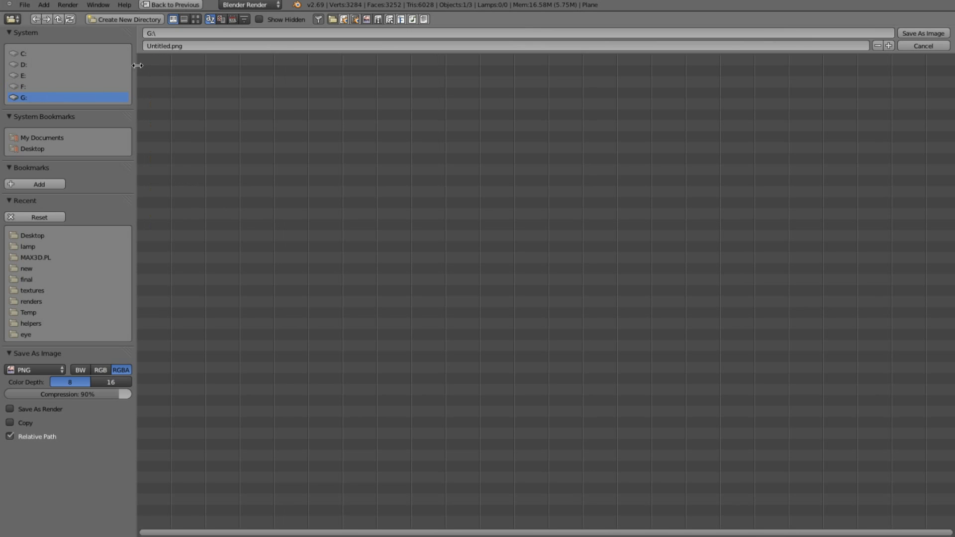
{"action": "left_click", "coordinate": [67, 86]}
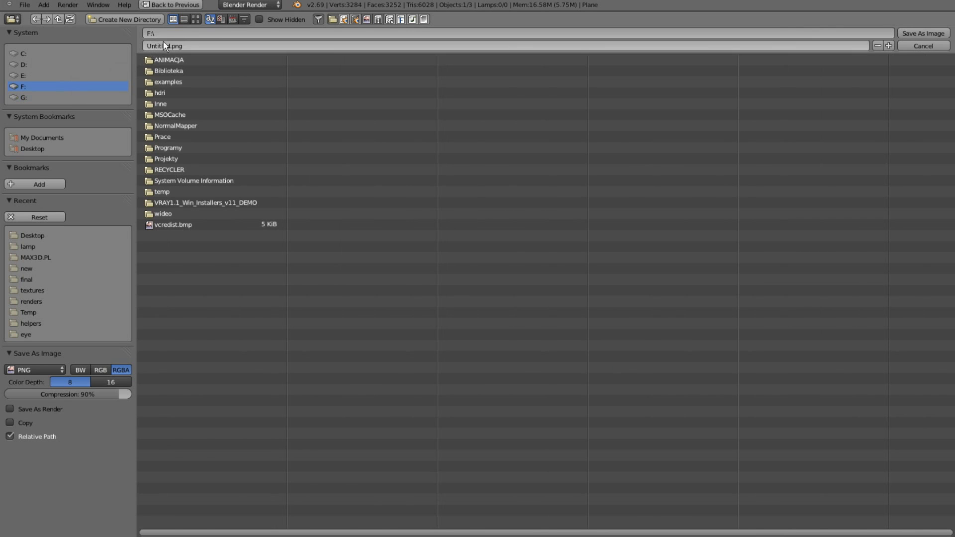
{"action": "left_click", "coordinate": [181, 33]}
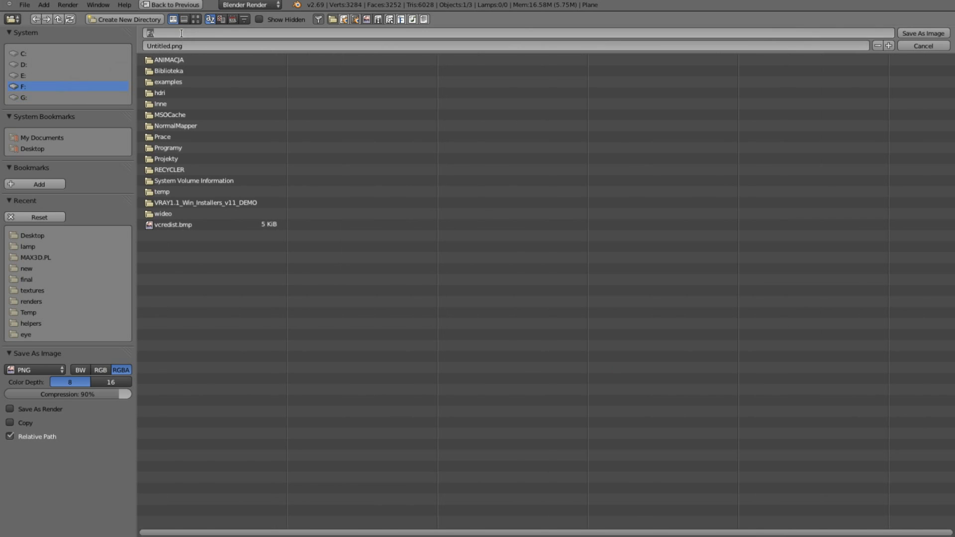
{"action": "left_click", "coordinate": [22, 368]}
{"action": "left_click", "coordinate": [39, 321]}
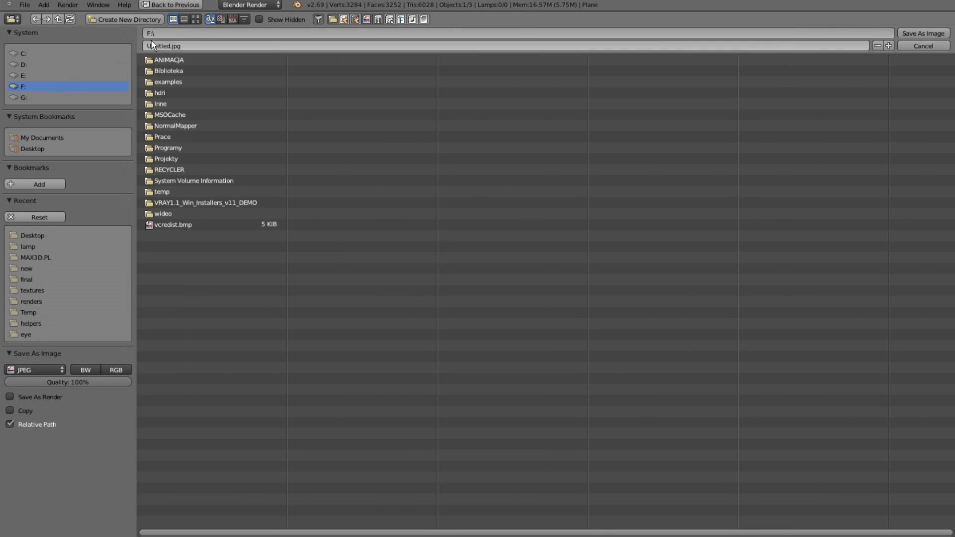
Step: Create the new directory F:\pattern_ARTDECO as the save location for the image
{"action": "left_click", "coordinate": [181, 31]}
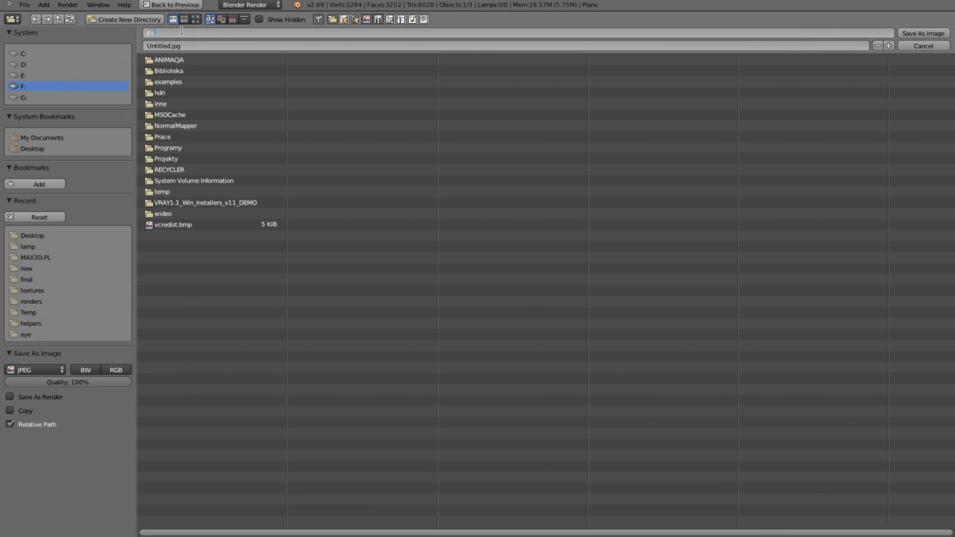
{"action": "type", "text": "pattern\\"}
{"action": "type", "text": "ATDECO"}
{"action": "key", "text": "Return"}
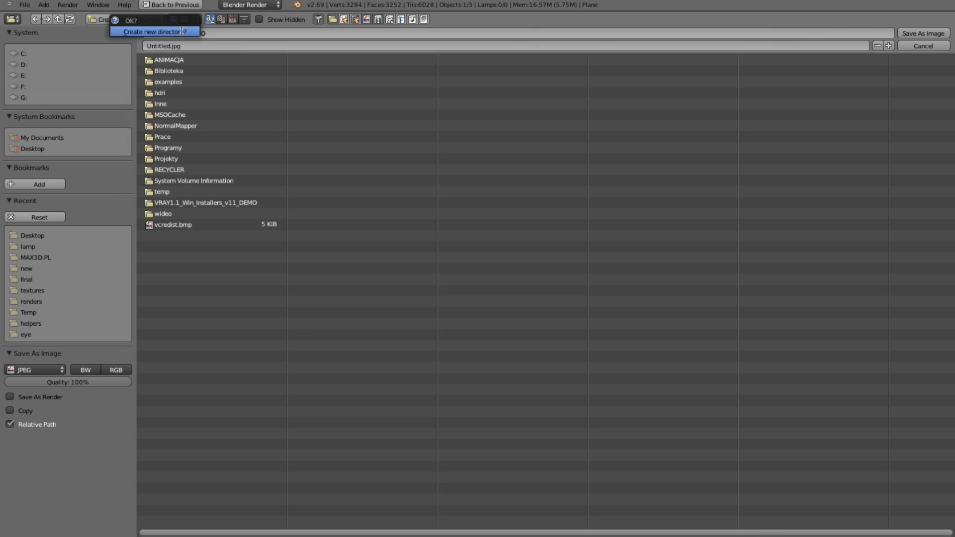
{"action": "left_click", "coordinate": [182, 31]}
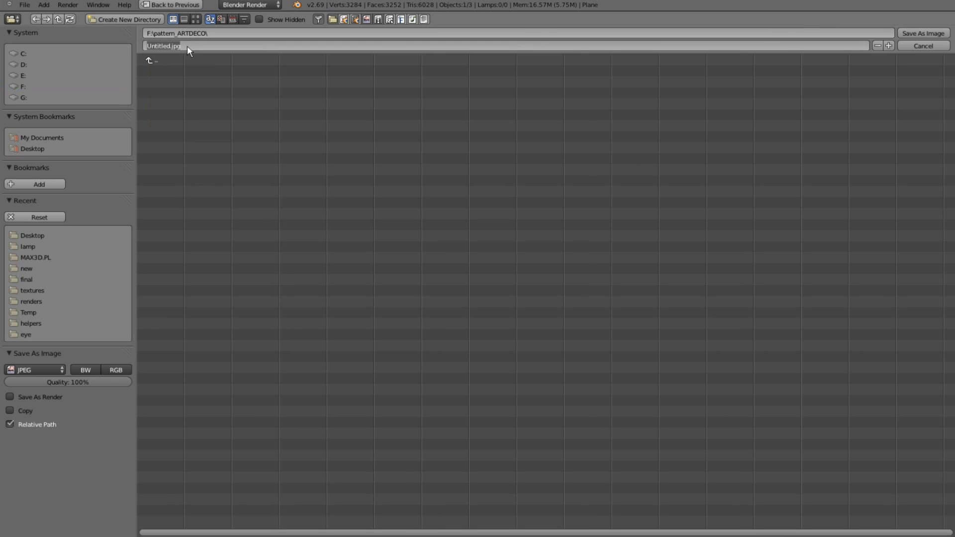
Step: Name the image file PATTERN and save it in the new directory
{"action": "type", "text": "PATTERN"}
{"action": "key", "text": "Return"}
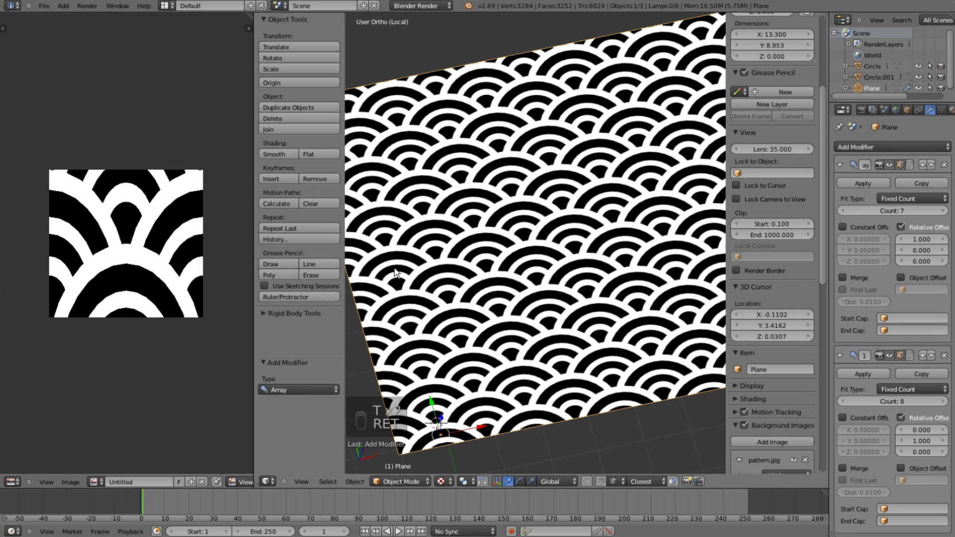
{"action": "scroll", "coordinate": [528, 279], "scroll_direction": "down", "scroll_amount": 5}
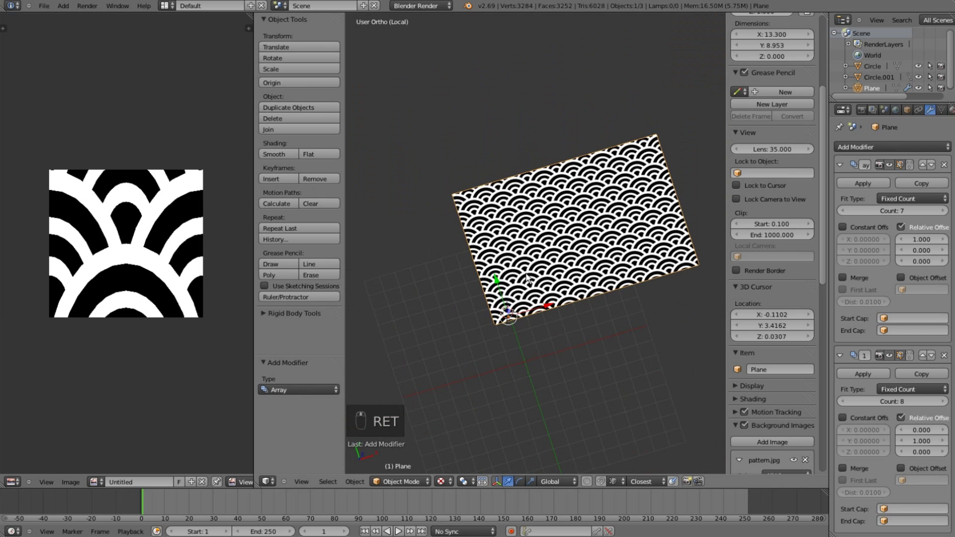